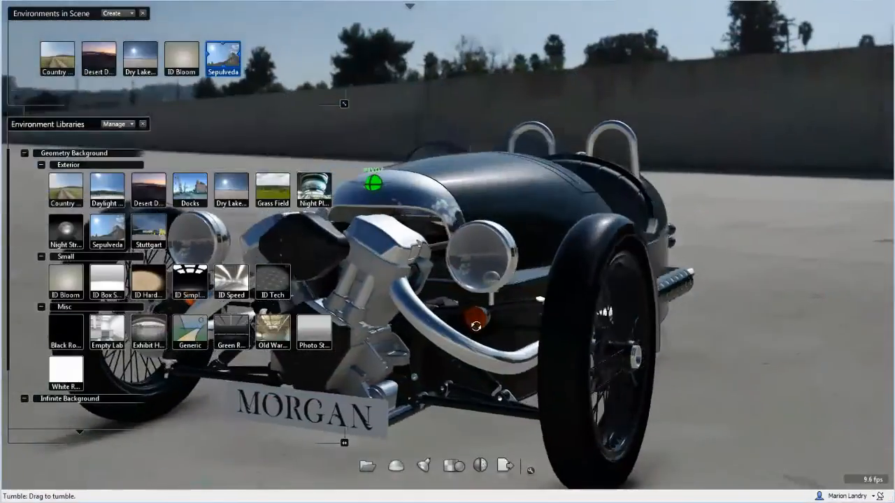
Swap the Showcase background through the Dry Lake, Desert Dusk and Country hills environments.
{"action": "left_click", "coordinate": [140, 57]}
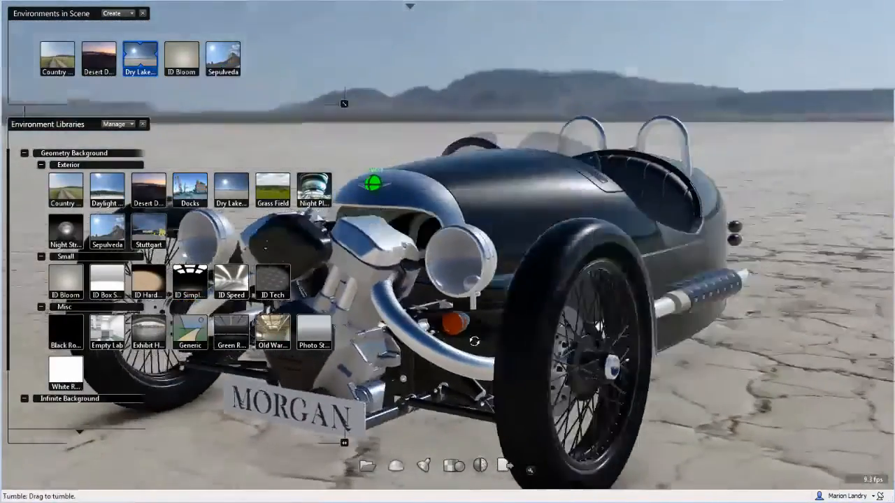
{"action": "left_click", "coordinate": [99, 57]}
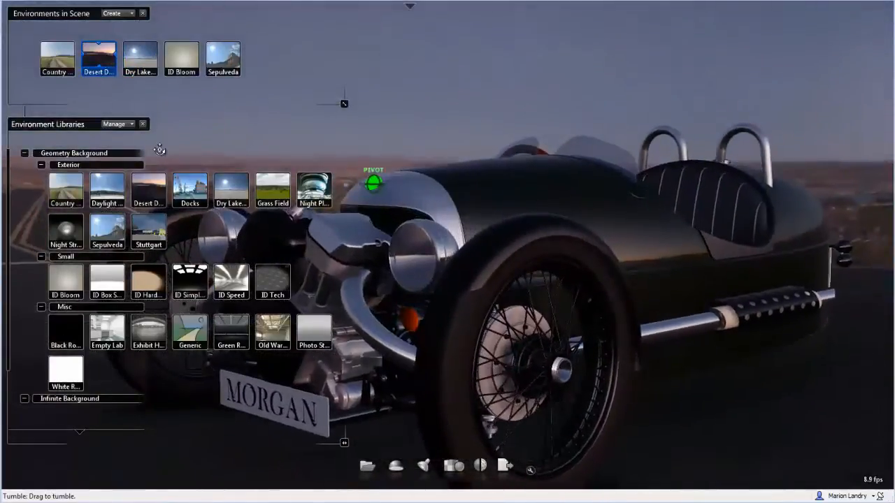
{"action": "left_click", "coordinate": [57, 57]}
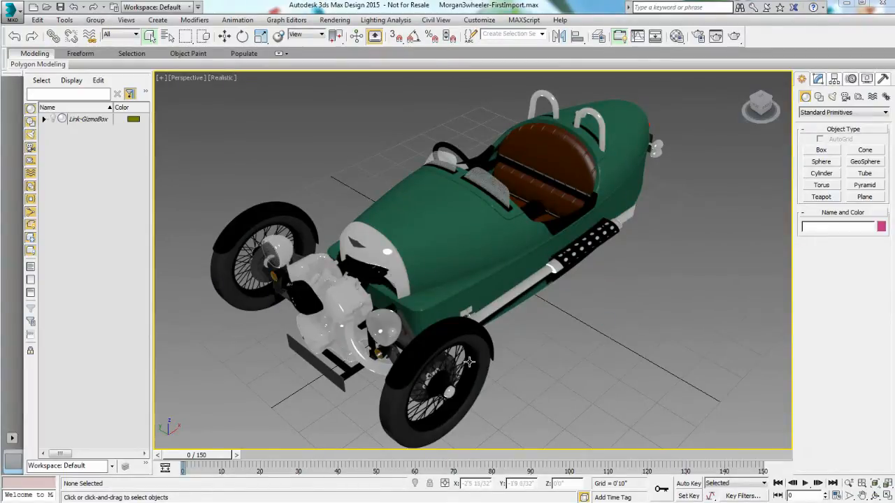
Orbit to a side view of the car and bring up the Rendered Frame Window (Shift+Q) at upper left.
{"action": "left_click", "coordinate": [875, 497]}
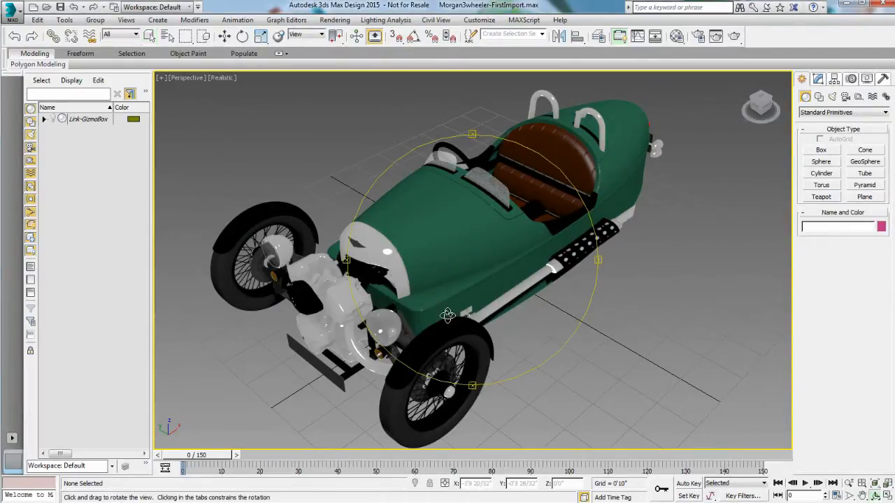
{"action": "mouse_move", "coordinate": [440, 318]}
{"action": "left_mouse_down"}
{"action": "mouse_move", "coordinate": [402, 281]}
{"action": "mouse_move", "coordinate": [447, 301]}
{"action": "left_mouse_up"}
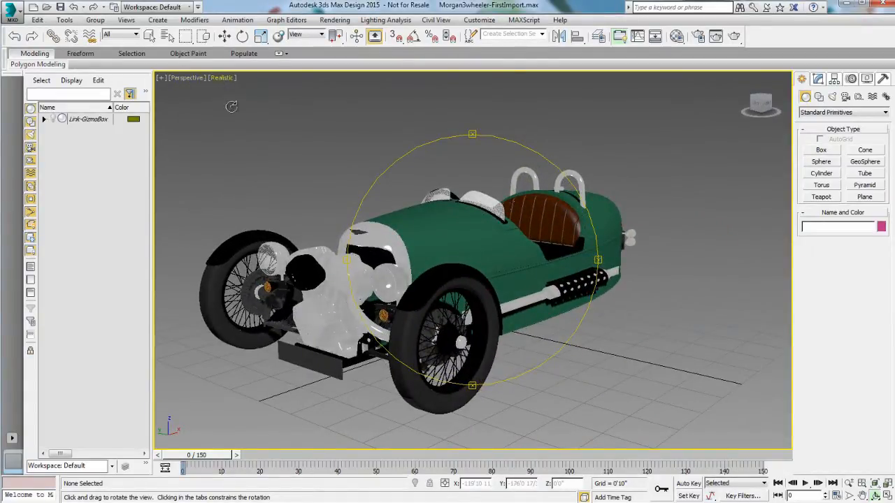
{"action": "key", "text": "shift+q"}
{"action": "left_click_drag", "start_coordinate": [337, 74], "coordinate": [231, 48]}
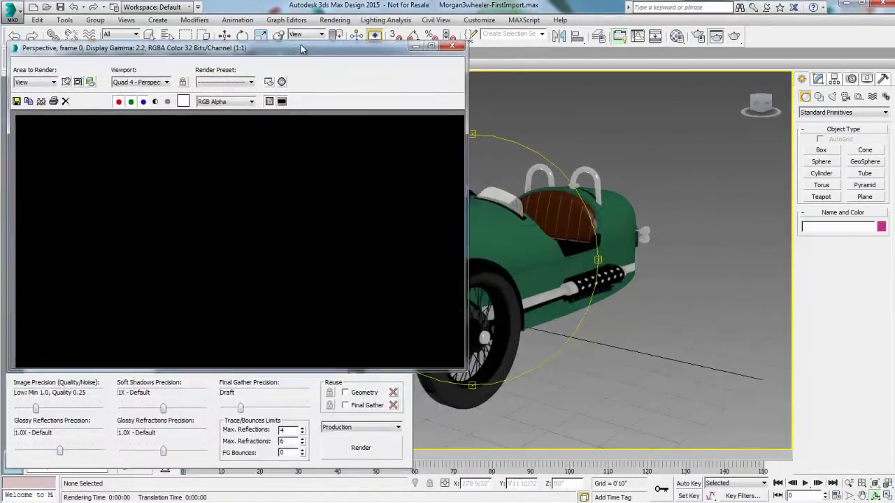
Render the car with Reuse Geometry enabled, then lock the cached geometry translation.
{"action": "left_click", "coordinate": [338, 392]}
{"action": "left_click", "coordinate": [353, 448]}
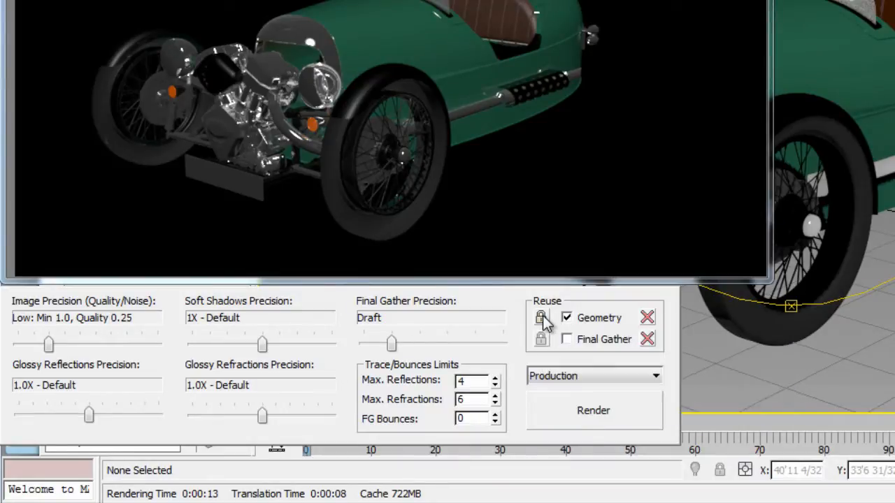
{"action": "left_click", "coordinate": [542, 319]}
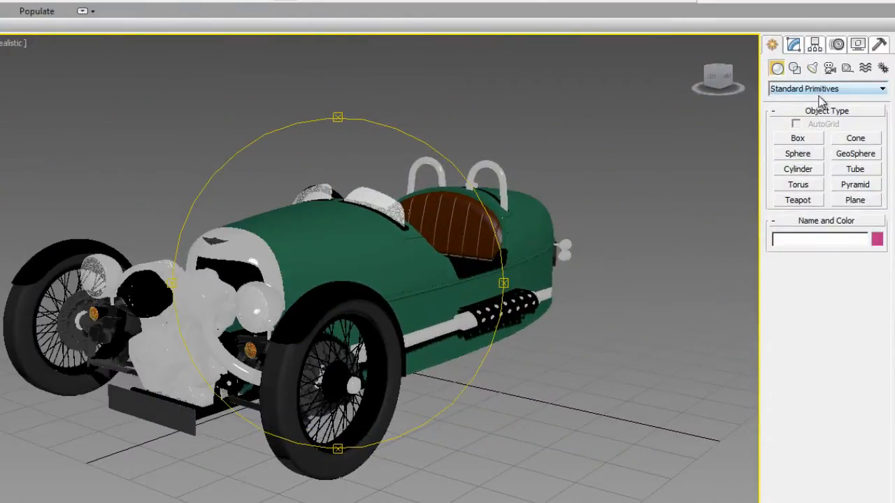
Create a Standard Skylight (Sky001) placed in the viewport beside the car.
{"action": "left_click", "coordinate": [811, 68]}
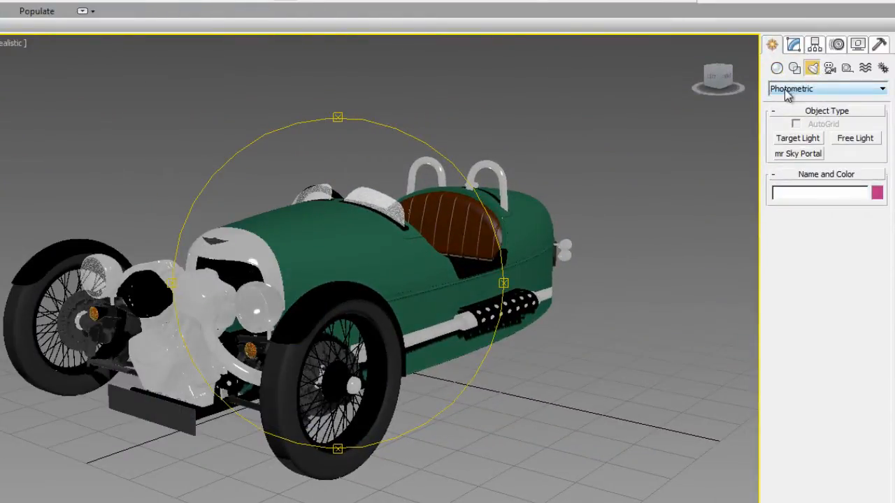
{"action": "left_click", "coordinate": [828, 89]}
{"action": "left_click", "coordinate": [821, 112]}
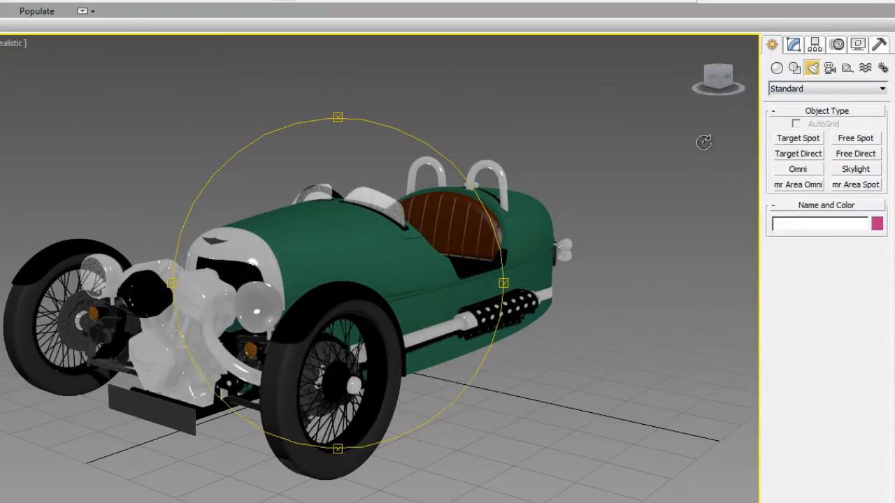
{"action": "left_click", "coordinate": [855, 169]}
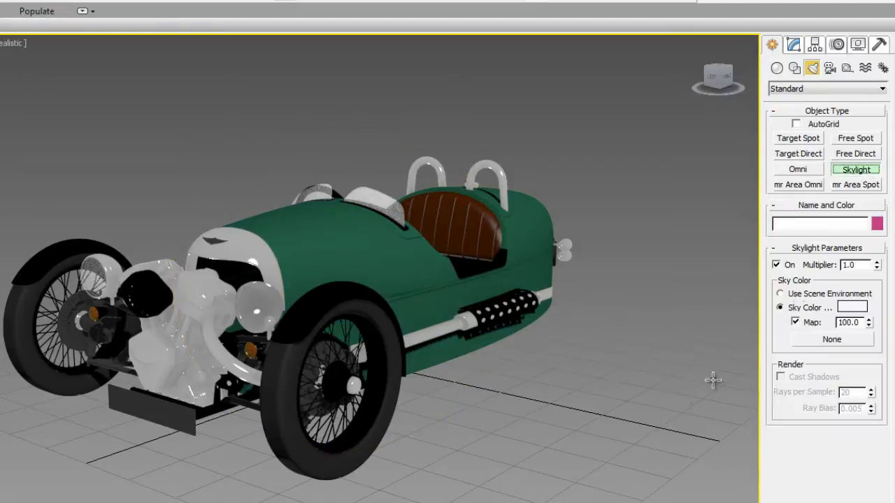
{"action": "left_click", "coordinate": [502, 395]}
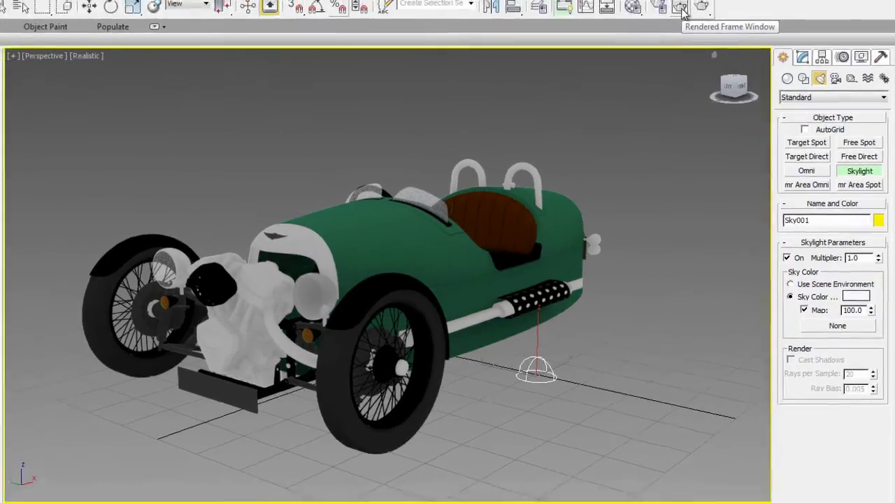
{"action": "left_click", "coordinate": [681, 10]}
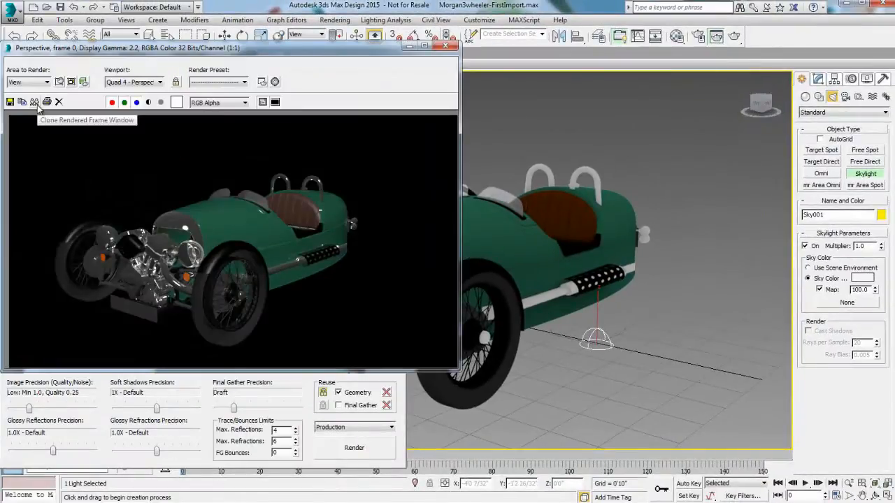
Clone the previous render, re-render with the skylight, compare the two, then close both windows.
{"action": "left_click", "coordinate": [35, 102]}
{"action": "left_click", "coordinate": [354, 447]}
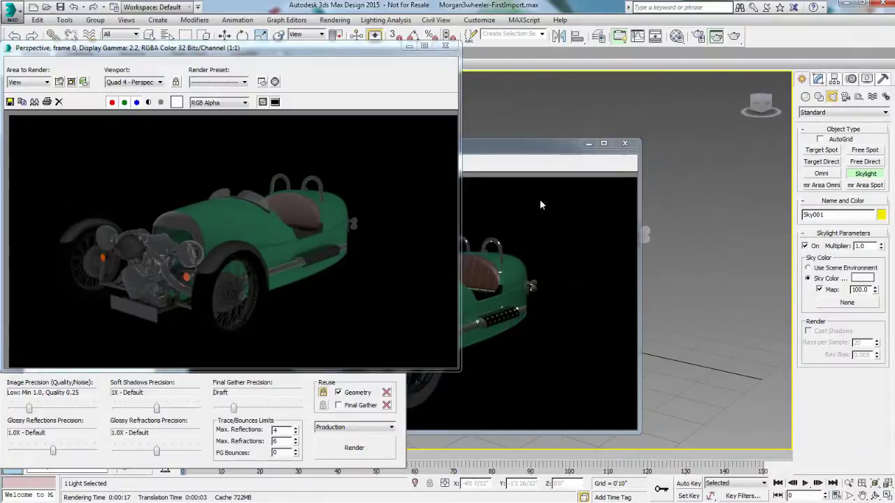
{"action": "left_click", "coordinate": [540, 145]}
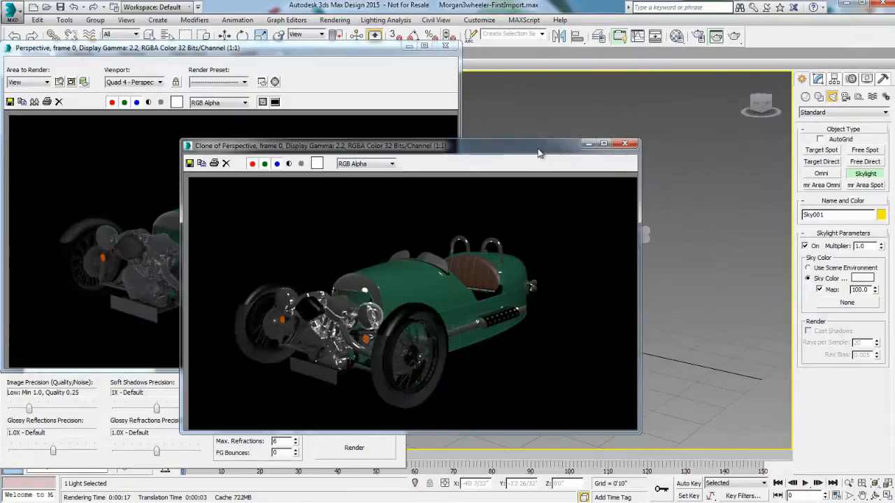
{"action": "left_click", "coordinate": [588, 145]}
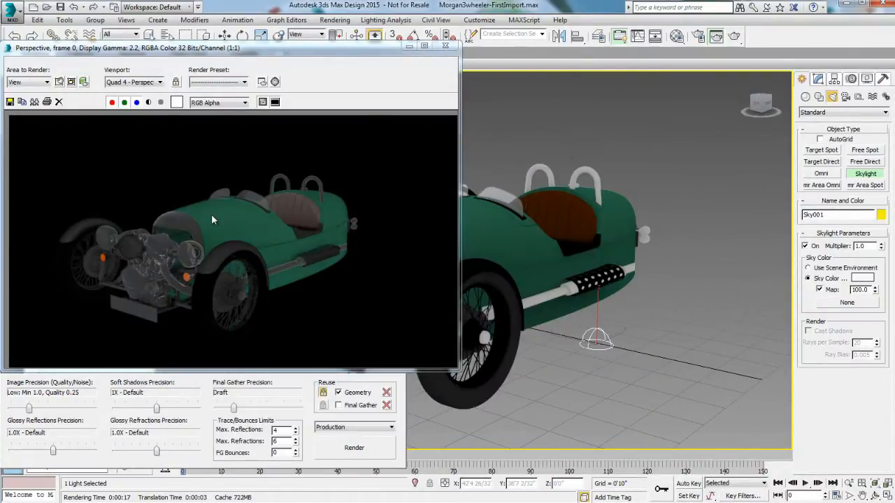
{"action": "left_click", "coordinate": [444, 46]}
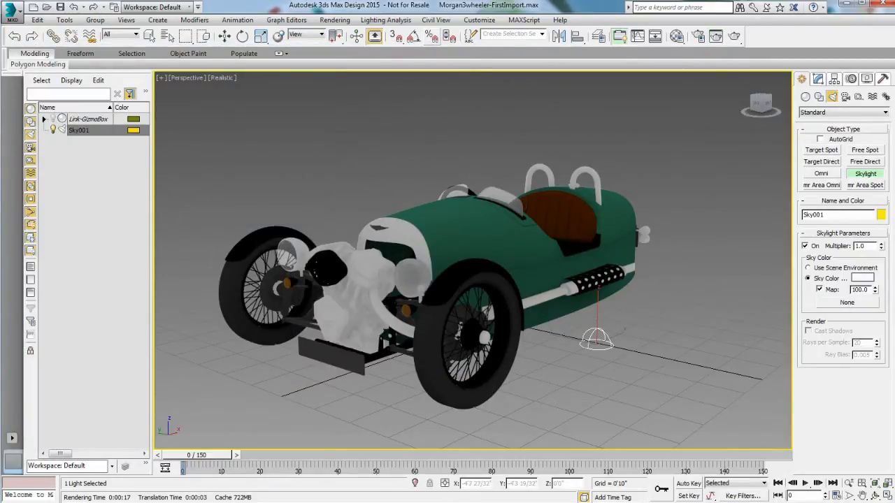
Switch to the browser and open the Port Syros HDRI panorama page from the openfootage gallery.
{"action": "key", "text": "alt+Tab"}
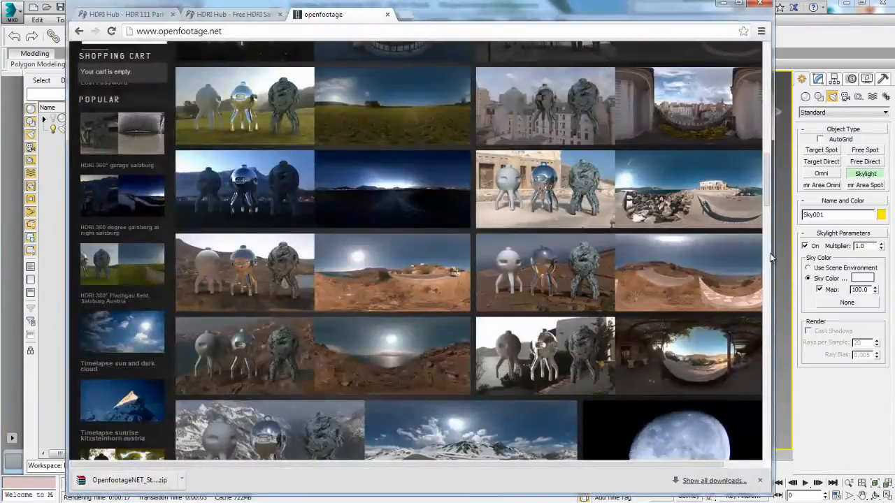
{"action": "scroll", "coordinate": [253, 287], "scroll_direction": "up", "scroll_amount": 10}
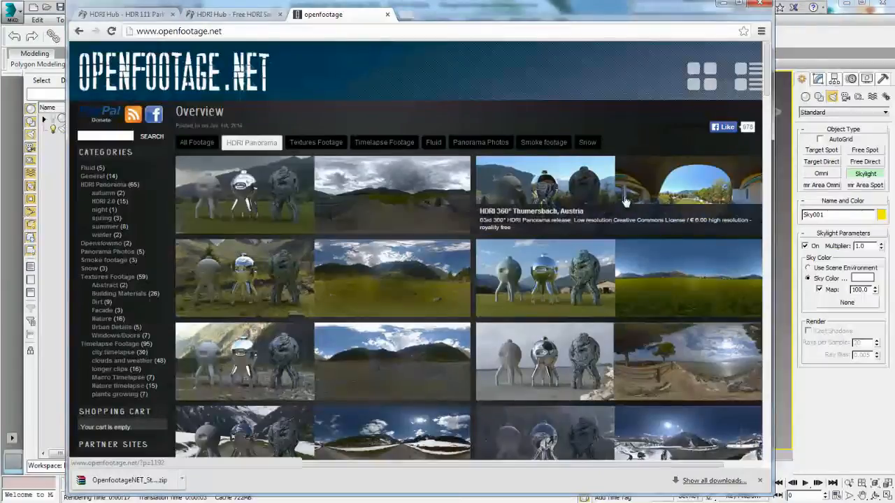
{"action": "scroll", "coordinate": [722, 322], "scroll_direction": "down", "scroll_amount": 5}
{"action": "scroll", "coordinate": [722, 322], "scroll_direction": "down", "scroll_amount": 5}
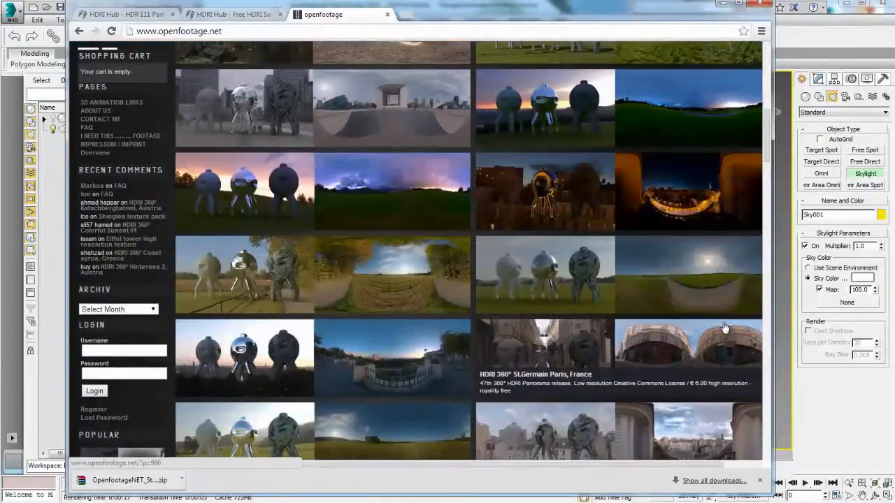
{"action": "left_click", "coordinate": [230, 13]}
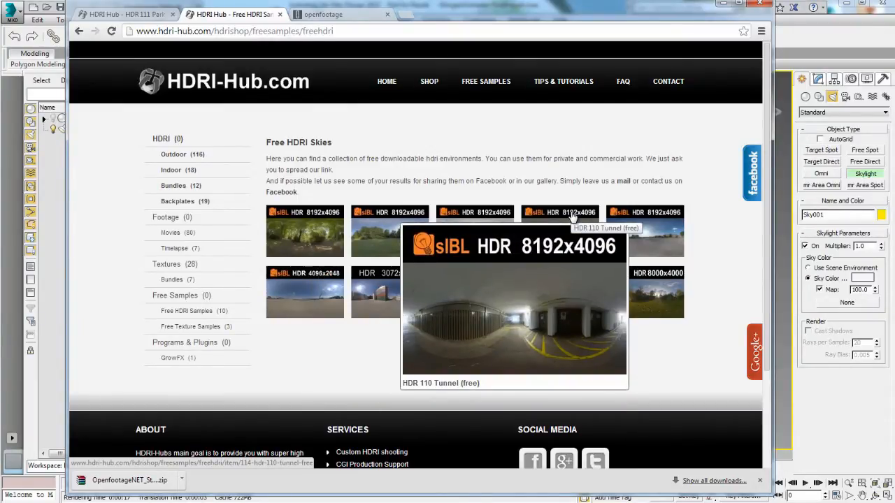
{"action": "left_click", "coordinate": [322, 14]}
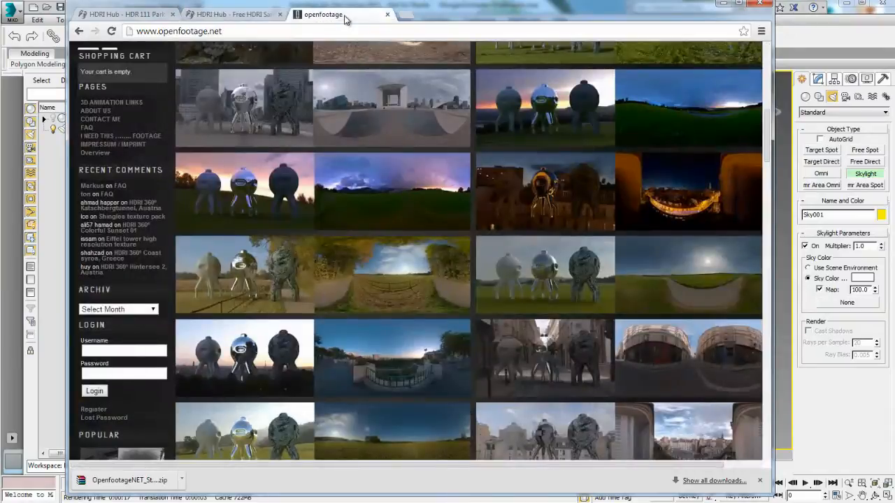
{"action": "scroll", "coordinate": [573, 294], "scroll_direction": "down", "scroll_amount": 2}
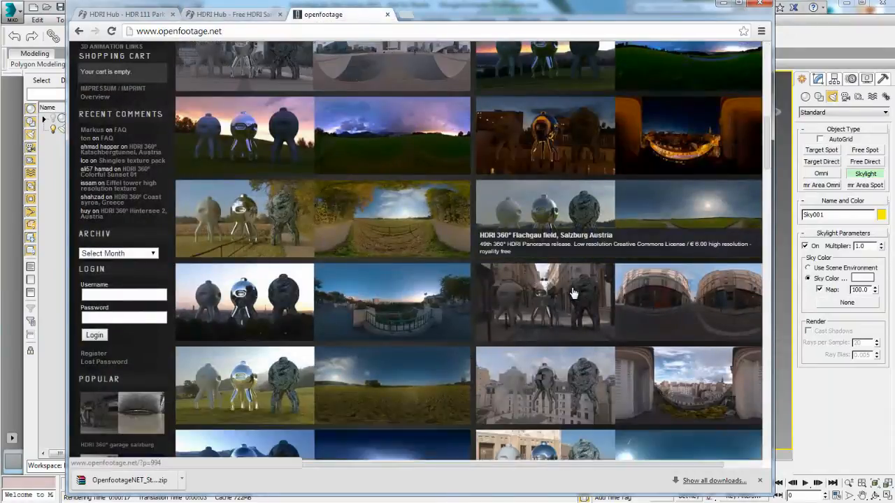
{"action": "scroll", "coordinate": [574, 294], "scroll_direction": "down", "scroll_amount": 2}
{"action": "scroll", "coordinate": [573, 294], "scroll_direction": "down", "scroll_amount": 2}
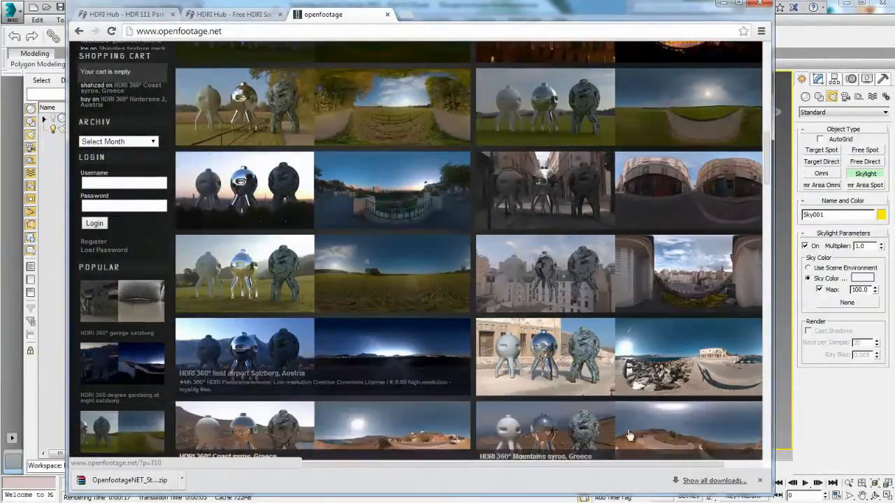
{"action": "left_click", "coordinate": [633, 380]}
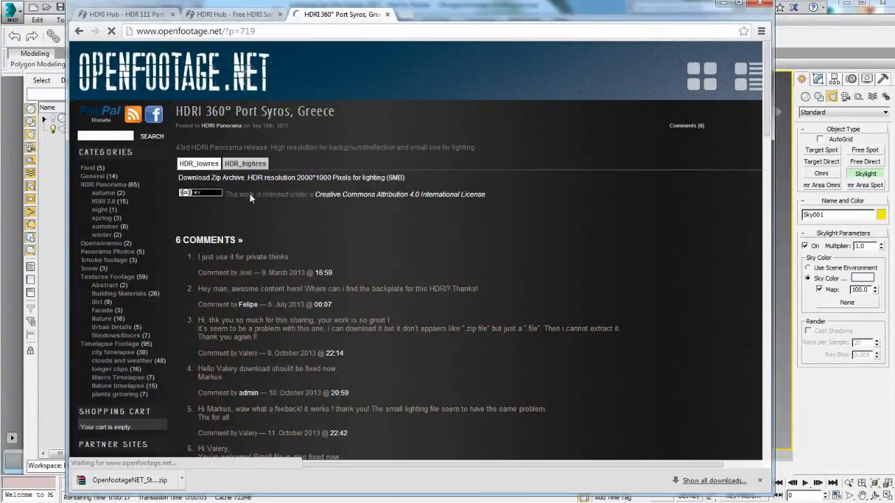
Choose the free HDR_lowres archive and go to its Download Zip Archive page.
{"action": "left_click", "coordinate": [244, 164]}
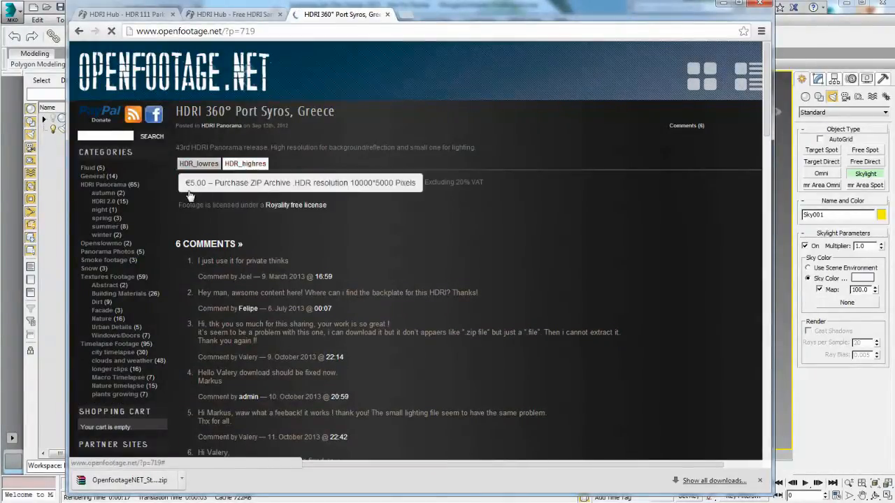
{"action": "left_click", "coordinate": [198, 164]}
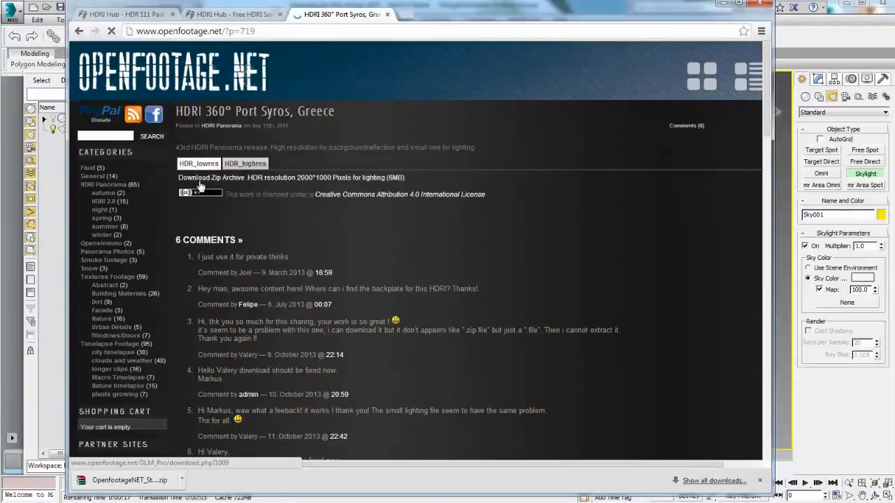
{"action": "left_click", "coordinate": [201, 179]}
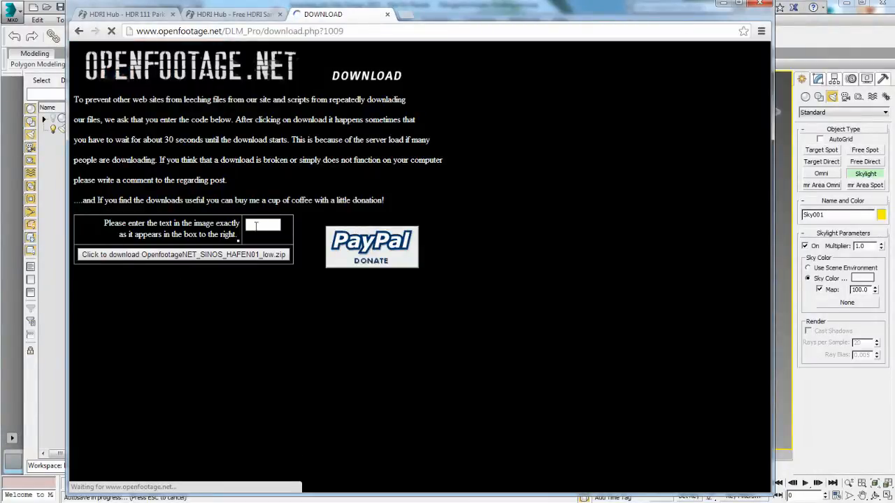
Enter the verification code, start the SINOS_HAFEN01 zip download, and return to the HDRI Hub page.
{"action": "left_click", "coordinate": [260, 223]}
{"action": "type", "text": "67"}
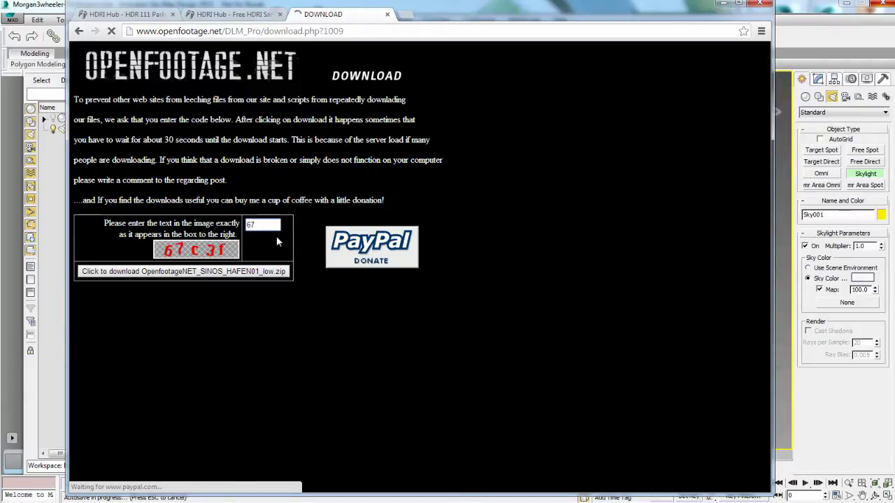
{"action": "type", "text": "c3"}
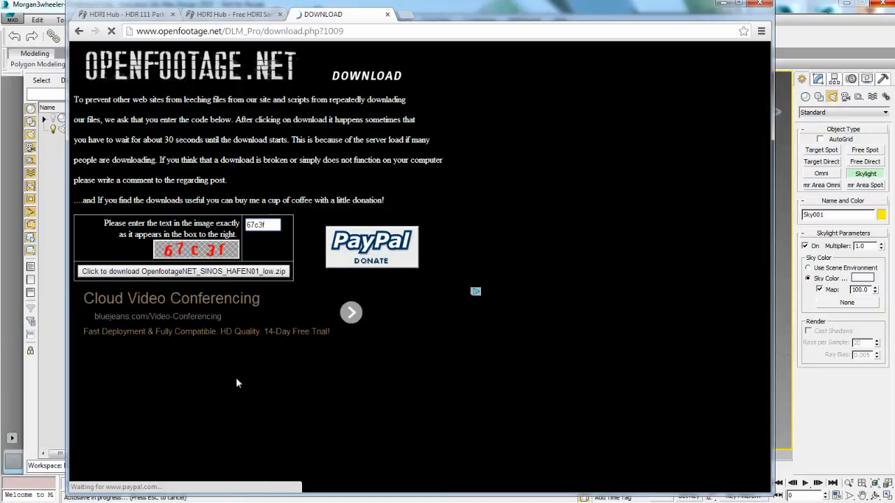
{"action": "type", "text": "f"}
{"action": "left_click", "coordinate": [161, 271]}
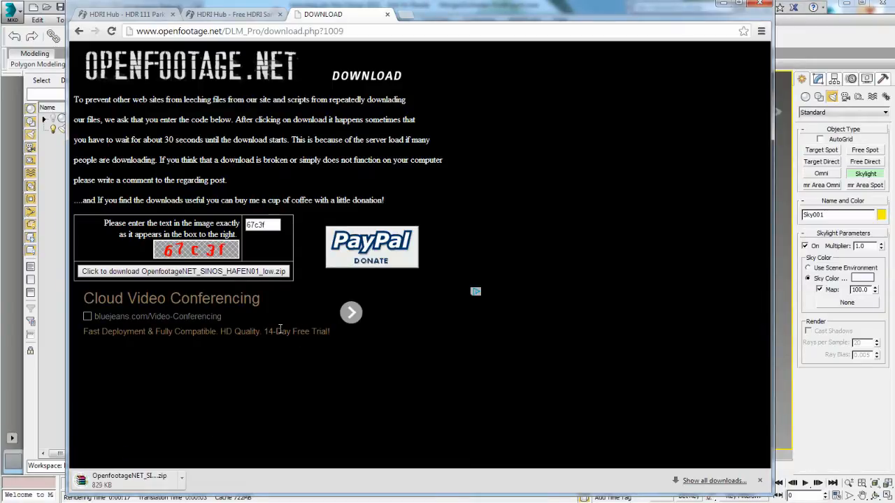
{"action": "left_click", "coordinate": [224, 14]}
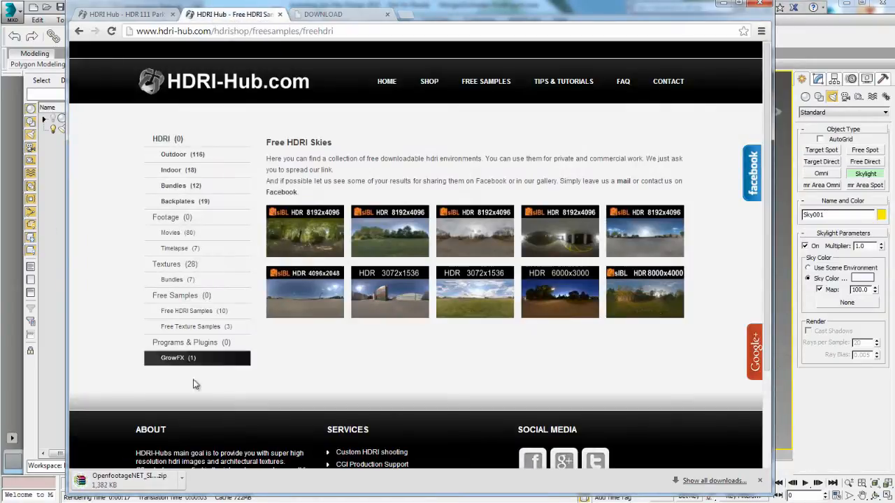
{"action": "mouse_move", "coordinate": [559, 231]}
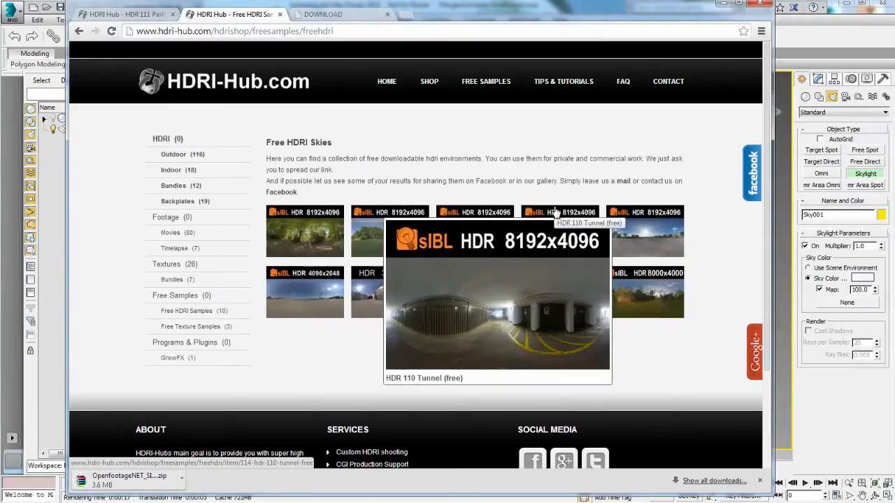
In Explorer, note HDR_111_Parking_Lot_2_Ref.hdr, go up to images and point out OpenfootageNET_Sunset_color_low.hdr.
{"action": "left_click", "coordinate": [723, 4]}
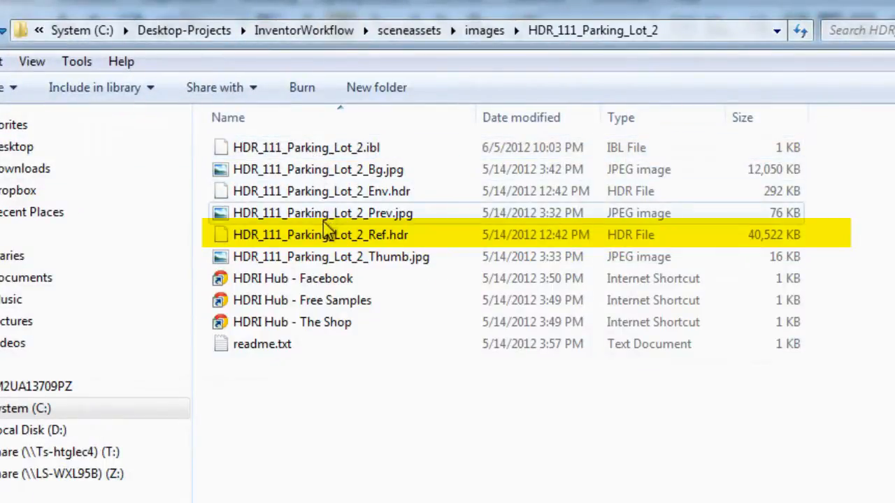
{"action": "left_click", "coordinate": [325, 236]}
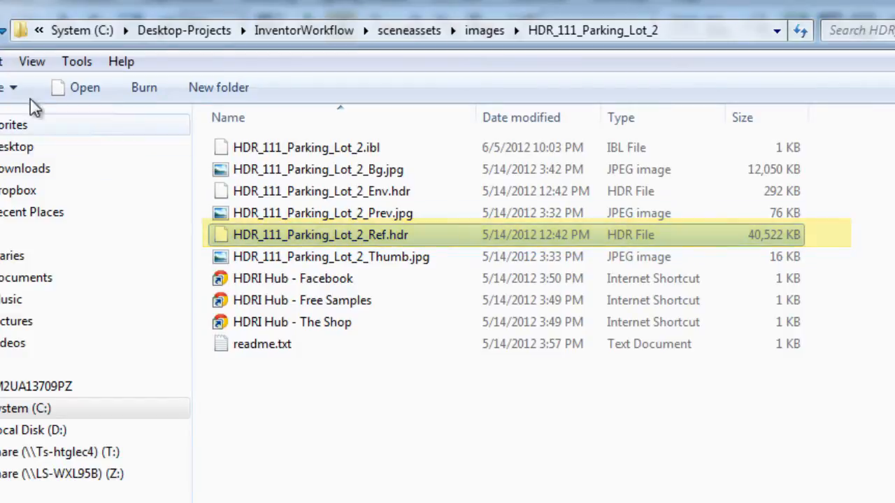
{"action": "key", "text": "BackSpace"}
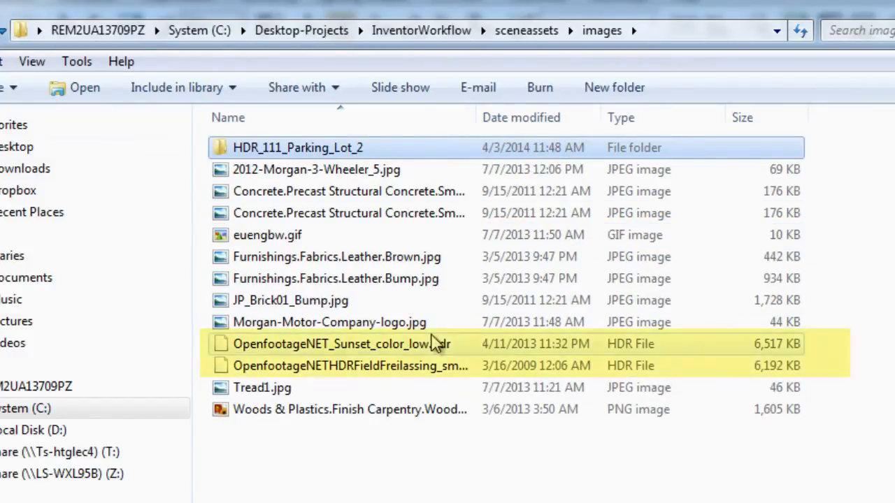
{"action": "left_click", "coordinate": [433, 344]}
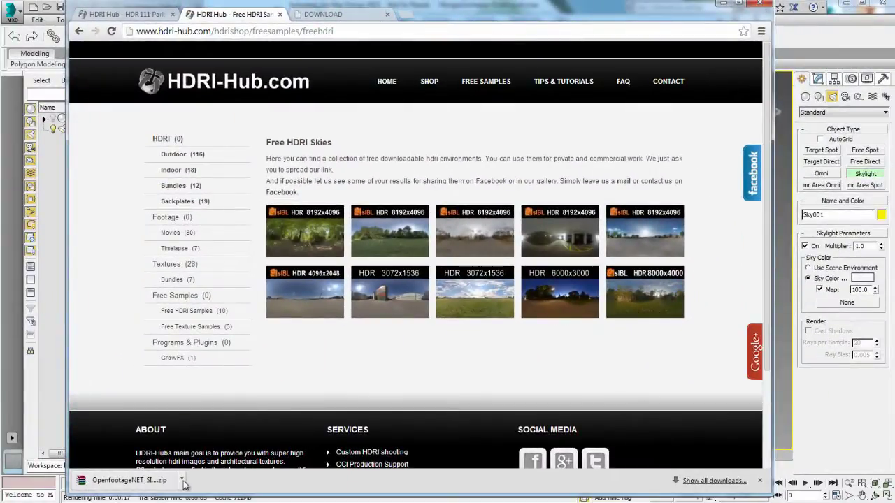
Show the downloaded SINOS_HAFEN01 zip in Downloads and copy it.
{"action": "left_click", "coordinate": [184, 481]}
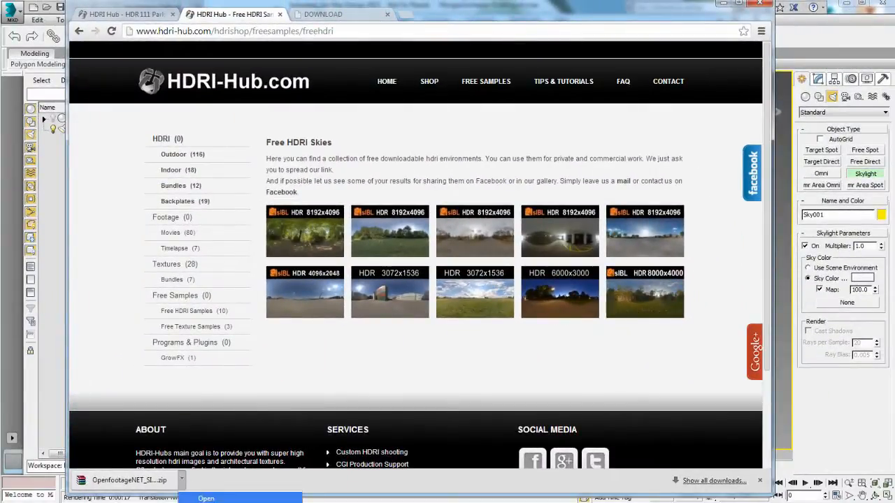
{"action": "left_click", "coordinate": [210, 486]}
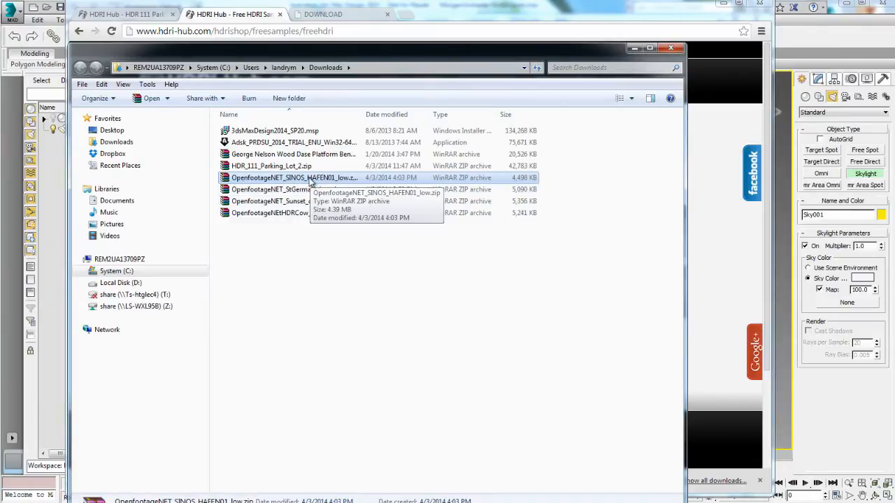
{"action": "right_click", "coordinate": [310, 179]}
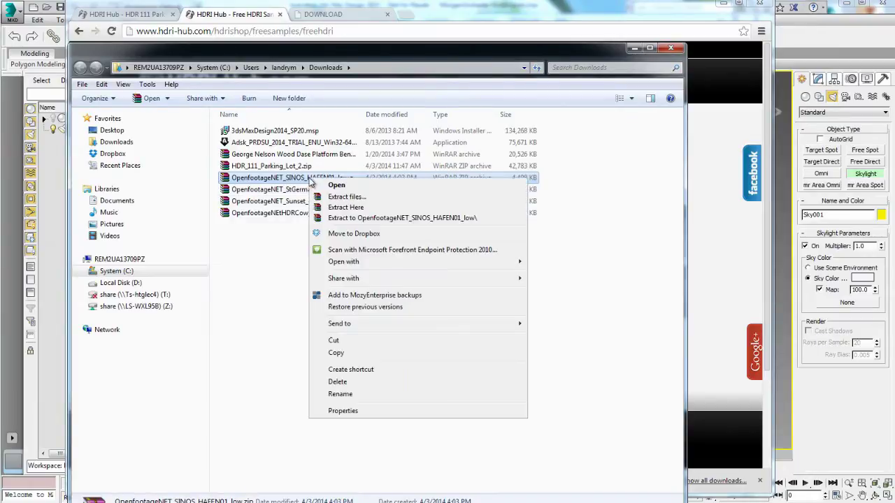
{"action": "left_click", "coordinate": [336, 353]}
Navigate to C:\Desktop-Projects\InventorWorkflow\sceneassets\images and paste the zip there.
{"action": "left_click", "coordinate": [116, 271]}
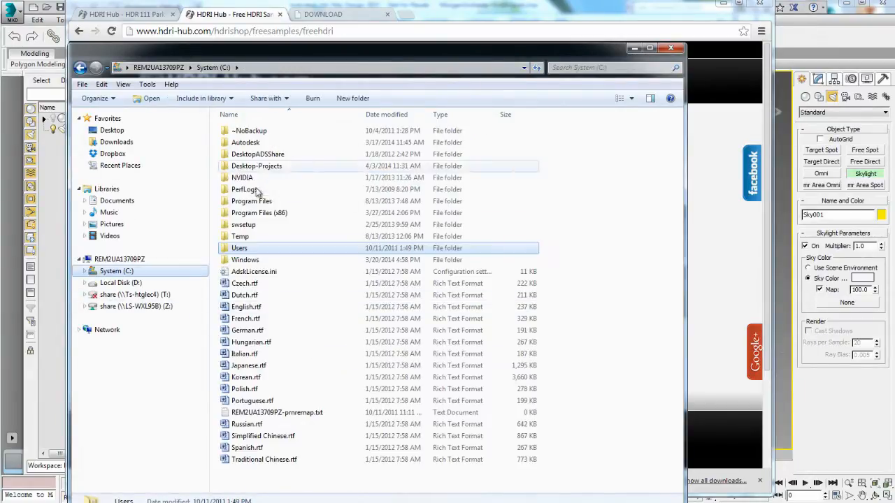
{"action": "double_click", "coordinate": [256, 166]}
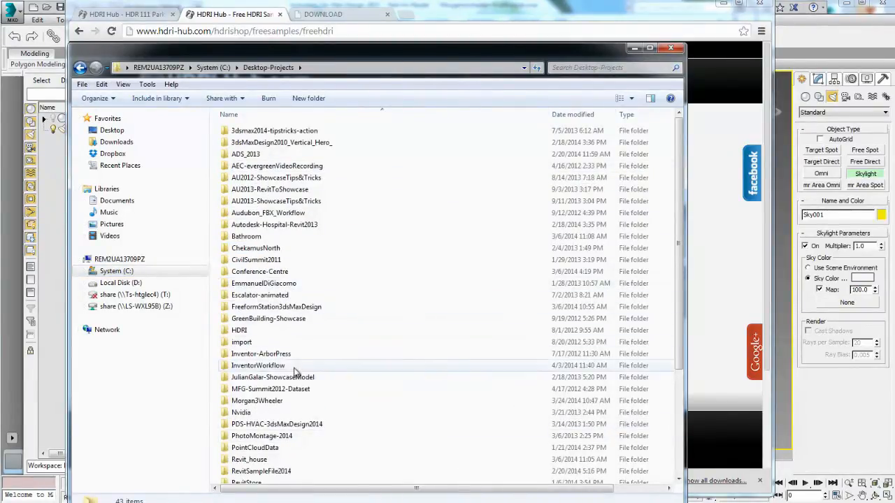
{"action": "double_click", "coordinate": [270, 368]}
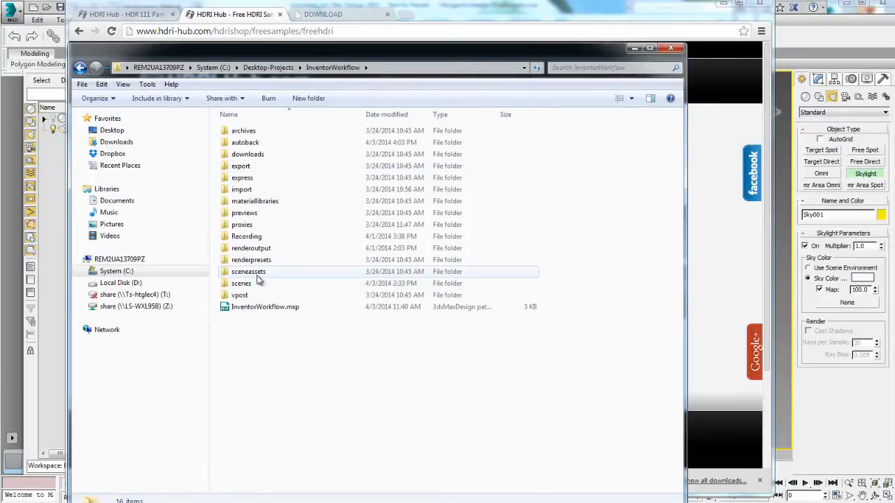
{"action": "double_click", "coordinate": [251, 272]}
{"action": "double_click", "coordinate": [242, 142]}
{"action": "right_click", "coordinate": [253, 330]}
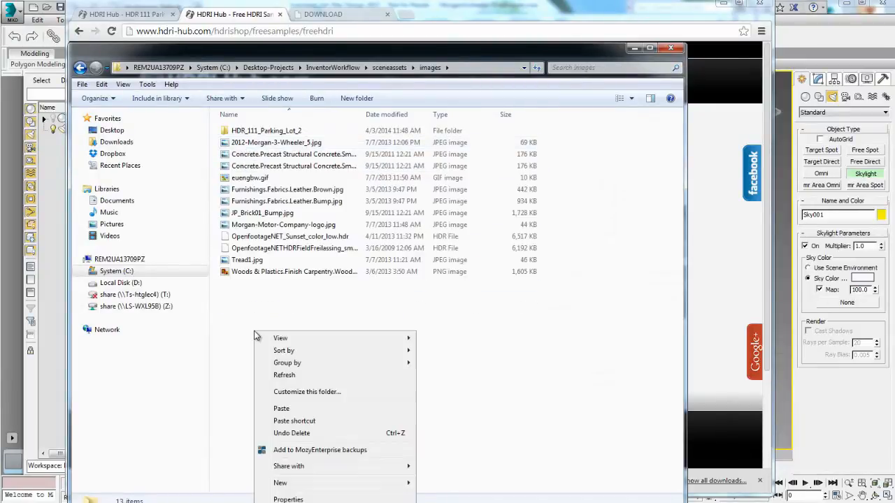
{"action": "left_click", "coordinate": [281, 409]}
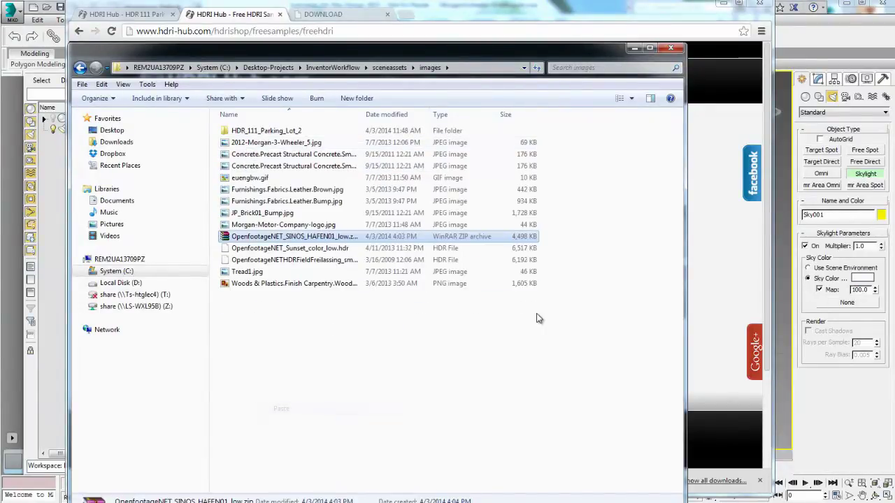
Extract the HDR file from the zip here, select it, and hide the file window.
{"action": "right_click", "coordinate": [321, 237]}
{"action": "left_click", "coordinate": [355, 268]}
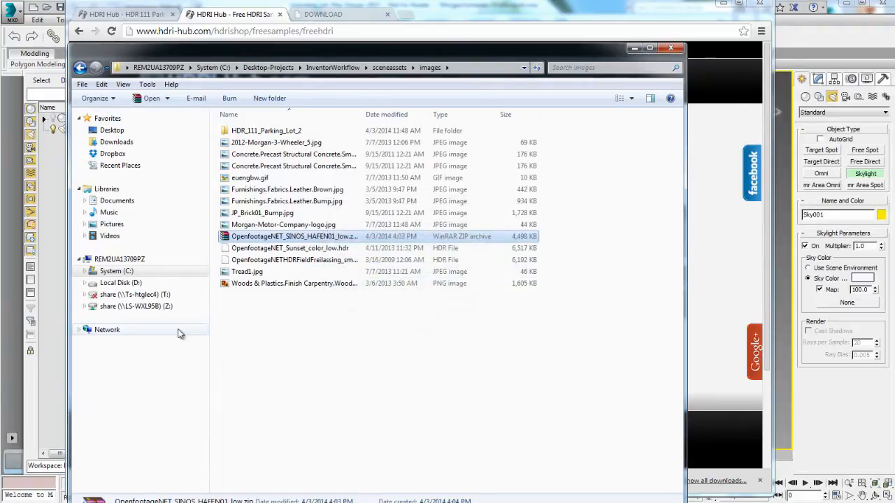
{"action": "left_click", "coordinate": [348, 236]}
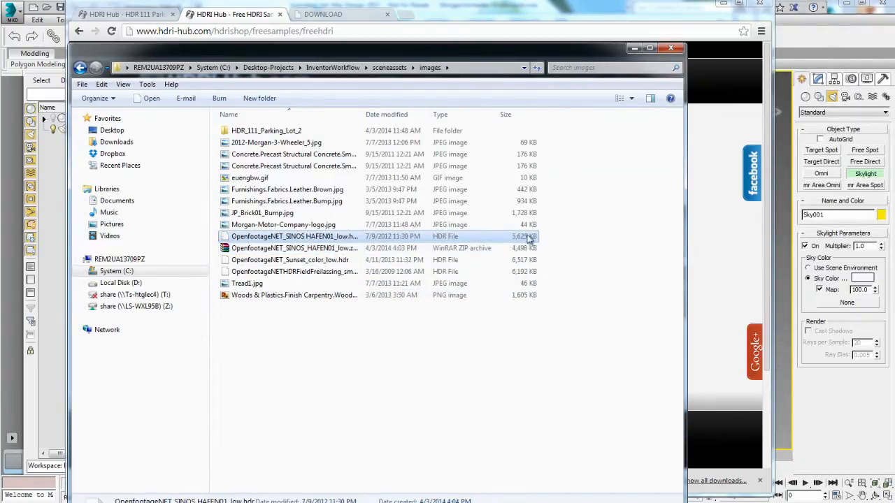
{"action": "left_click", "coordinate": [633, 49]}
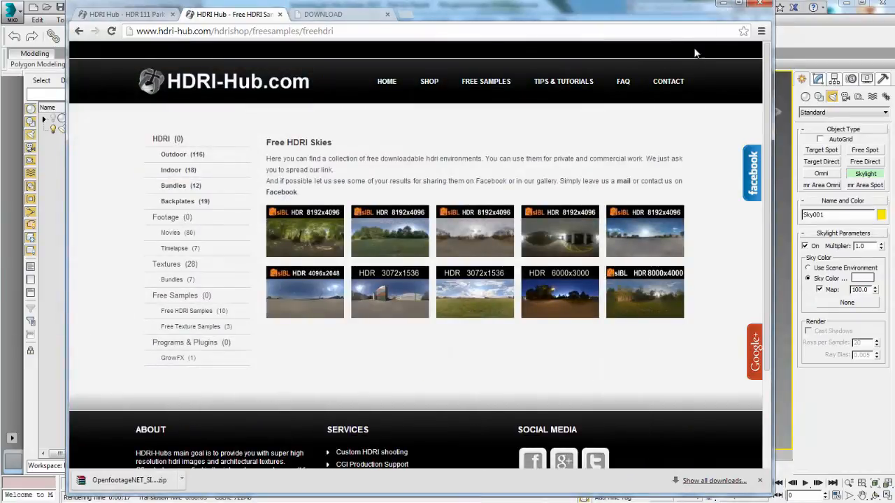
Back in 3ds Max, choose a Bitmap map for the Sky001 skylight's sky colour.
{"action": "left_click", "coordinate": [722, 4]}
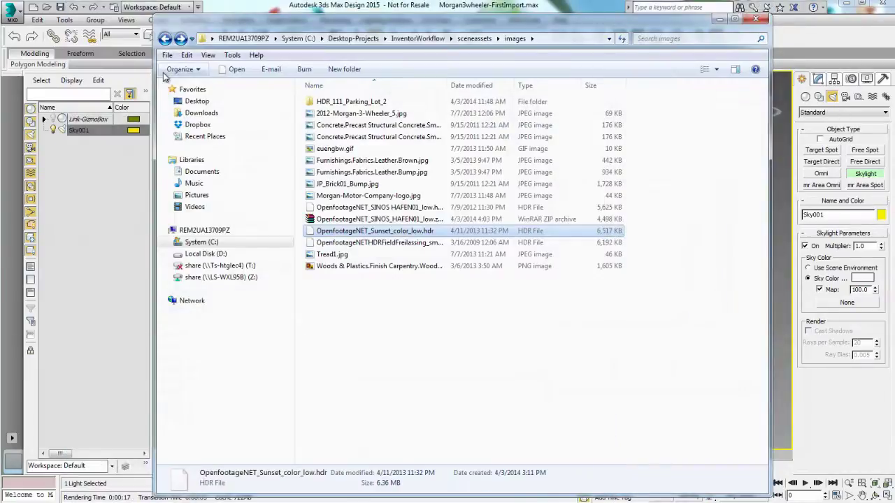
{"action": "left_click", "coordinate": [723, 21]}
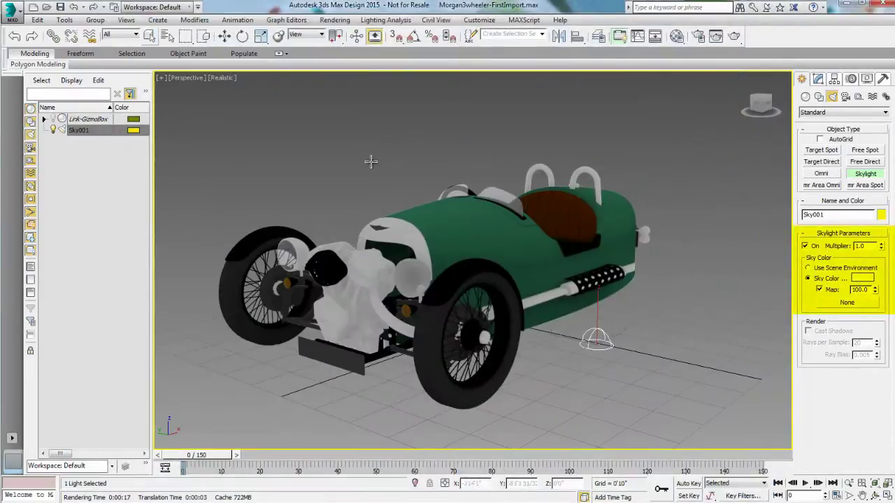
{"action": "left_click", "coordinate": [847, 302]}
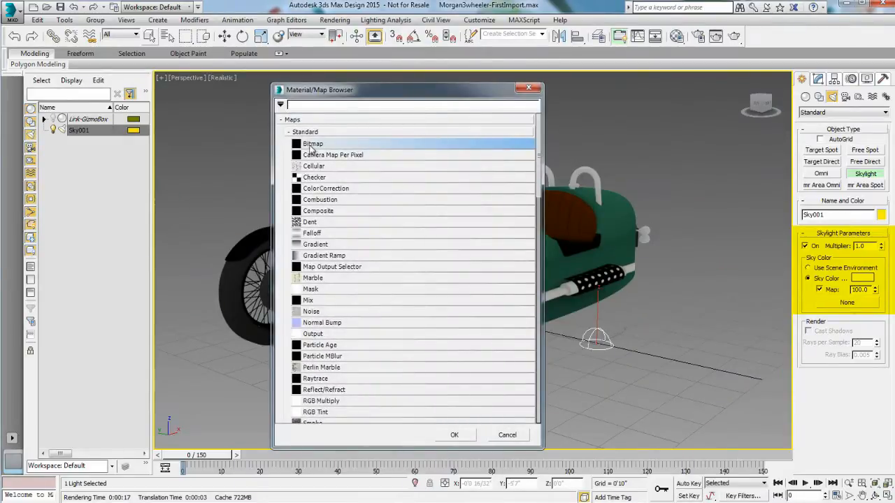
{"action": "left_click", "coordinate": [454, 435]}
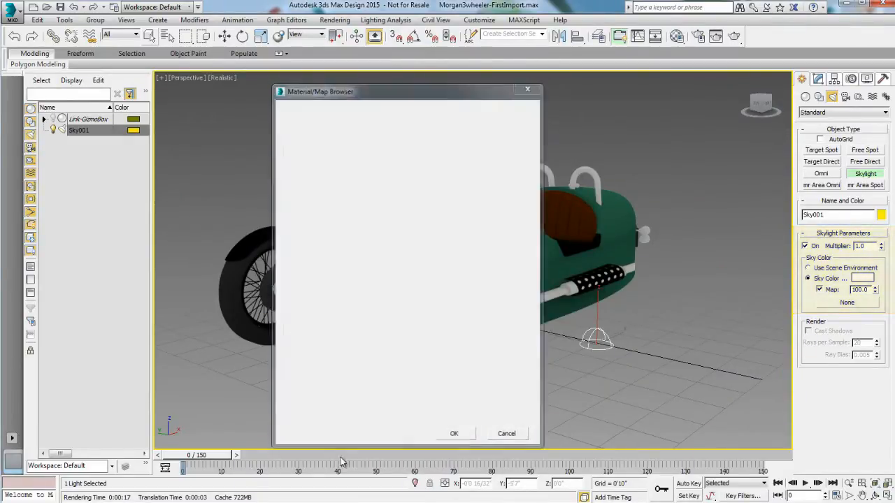
{"action": "scroll", "coordinate": [333, 145], "scroll_direction": "down", "scroll_amount": 2}
Load OpenfootageNET_SINOS HAFEN01_low.hdr with the default HDRI load settings.
{"action": "left_click", "coordinate": [333, 145]}
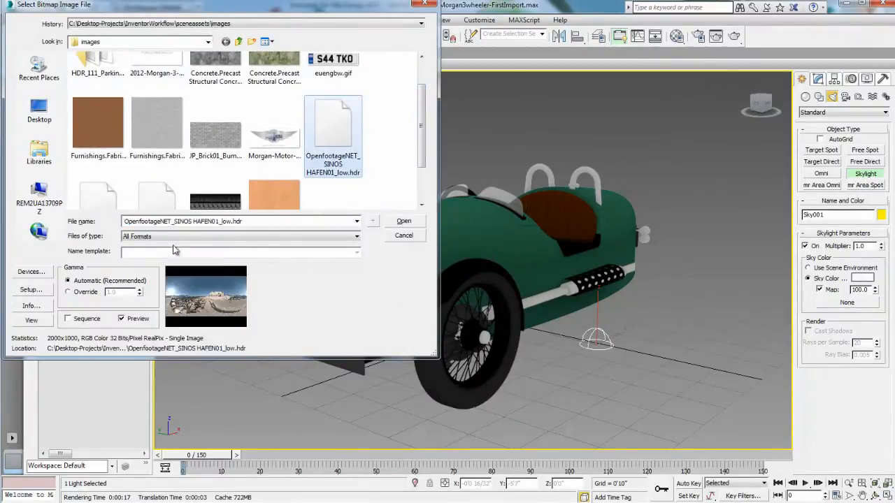
{"action": "scroll", "coordinate": [336, 161], "scroll_direction": "down", "scroll_amount": 1}
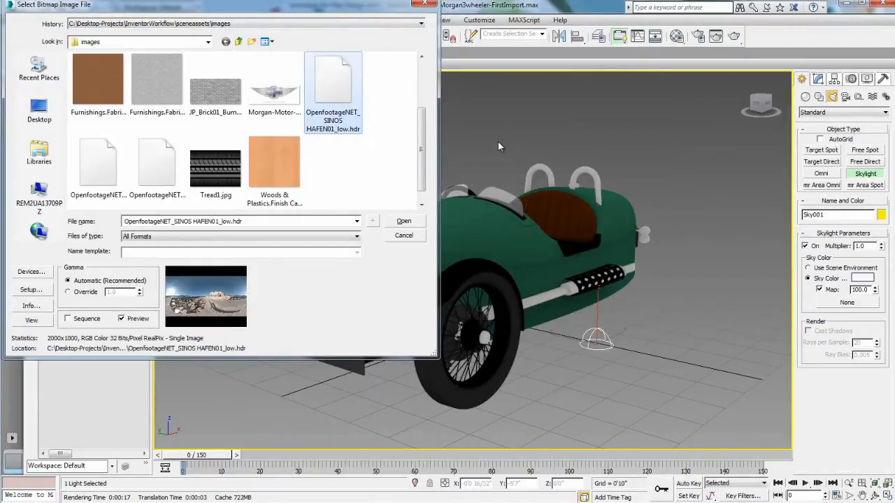
{"action": "left_click", "coordinate": [403, 221]}
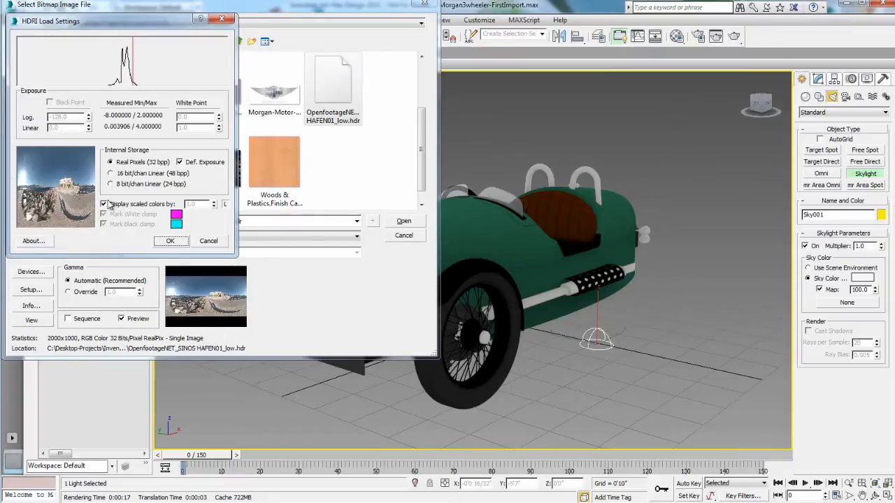
{"action": "left_click", "coordinate": [170, 240]}
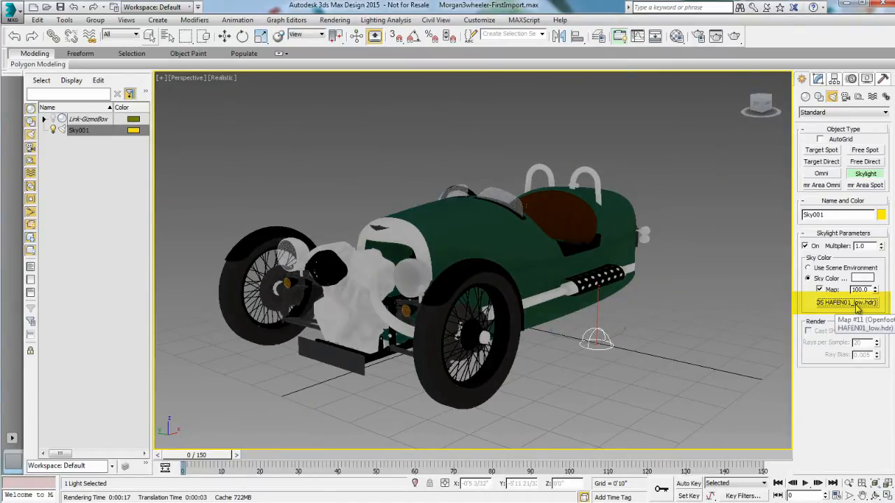
Copy the skylight's HDR map into a Material Editor sample slot as an Instance.
{"action": "left_click", "coordinate": [678, 39]}
{"action": "left_click", "coordinate": [854, 84]}
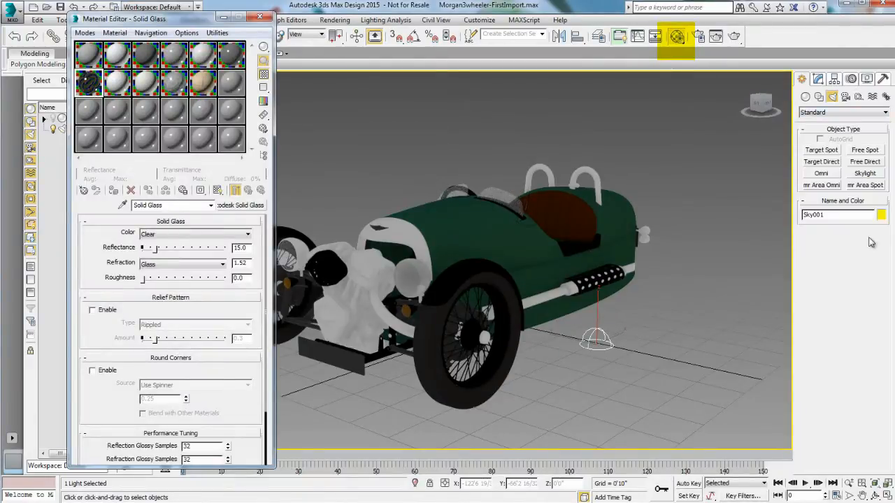
{"action": "left_click", "coordinate": [819, 79]}
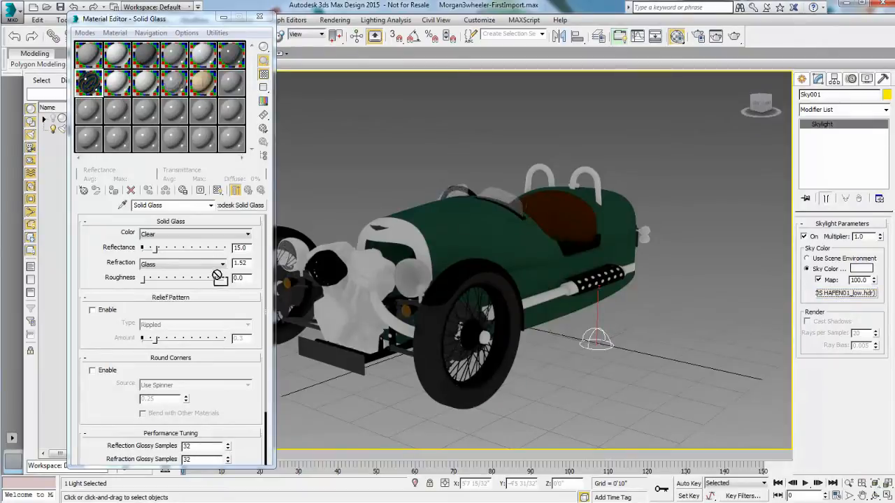
{"action": "left_click_drag", "start_coordinate": [84, 82], "coordinate": [88, 54]}
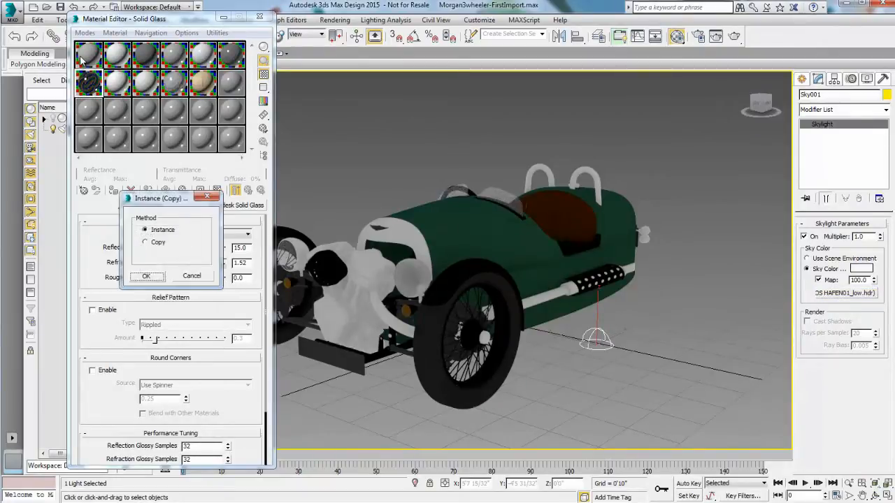
{"action": "left_click", "coordinate": [146, 276]}
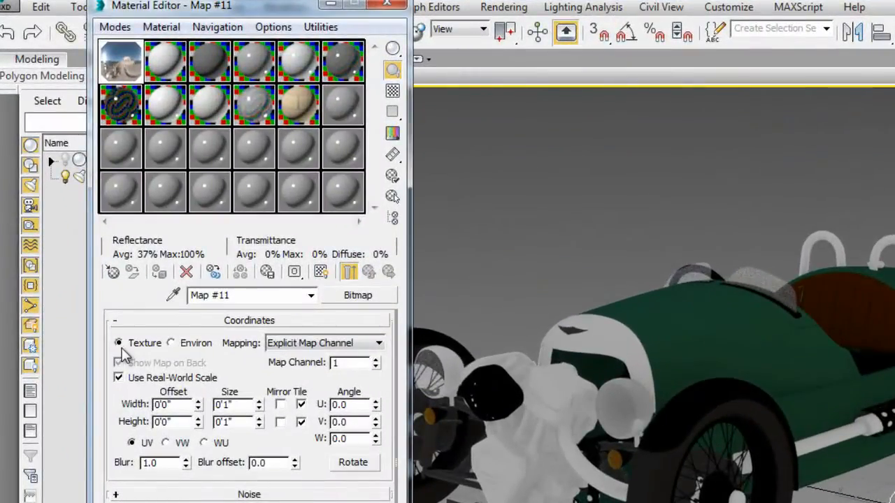
Switch the map to Environ coordinates with Spherical Environment mapping.
{"action": "left_click", "coordinate": [172, 343]}
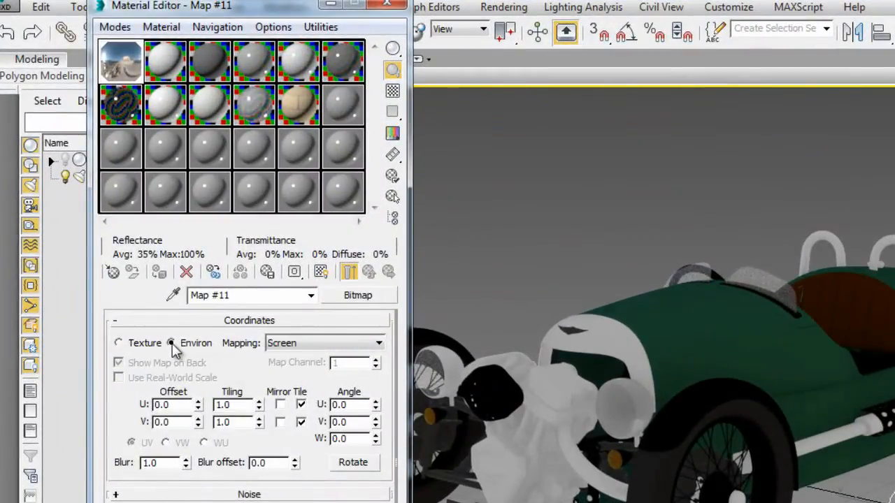
{"action": "left_click", "coordinate": [304, 344]}
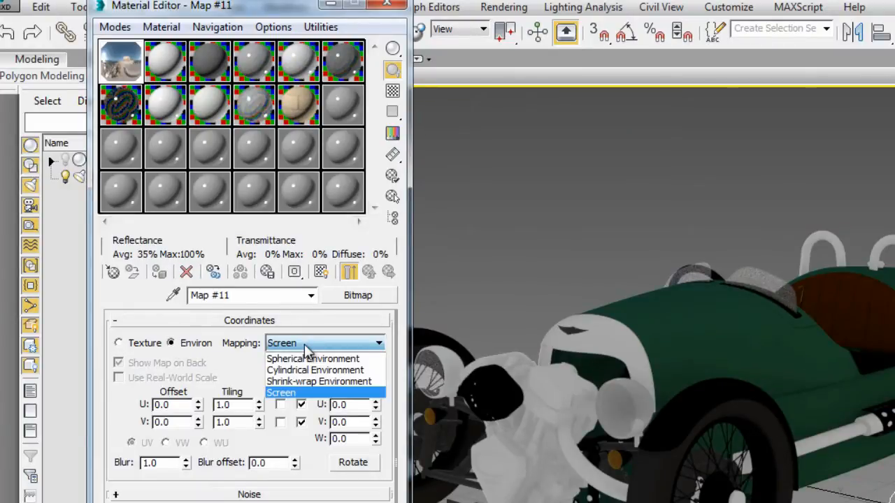
{"action": "left_click", "coordinate": [308, 351]}
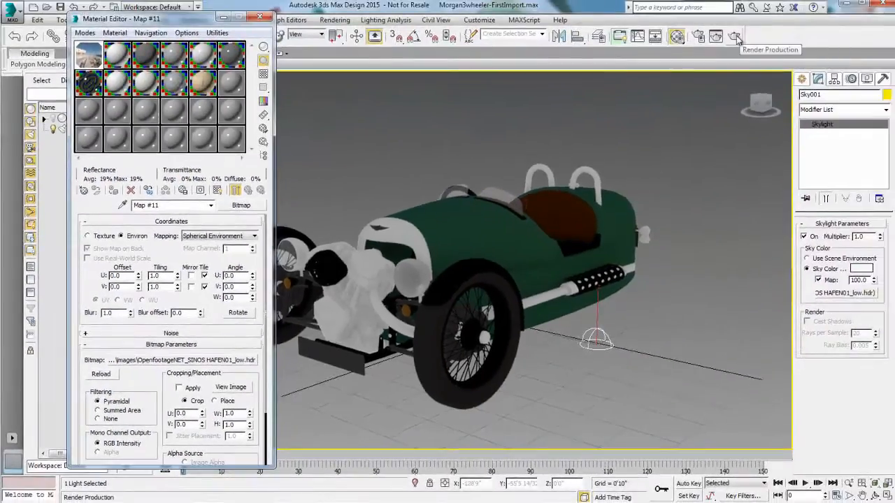
Render the perspective view of the car, cloning and then discarding the frame copy.
{"action": "left_click", "coordinate": [738, 40]}
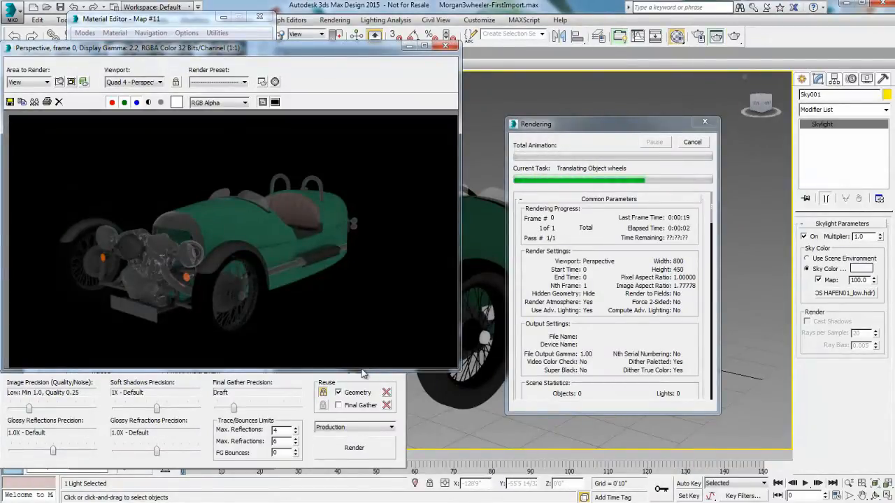
{"action": "left_click", "coordinate": [22, 101]}
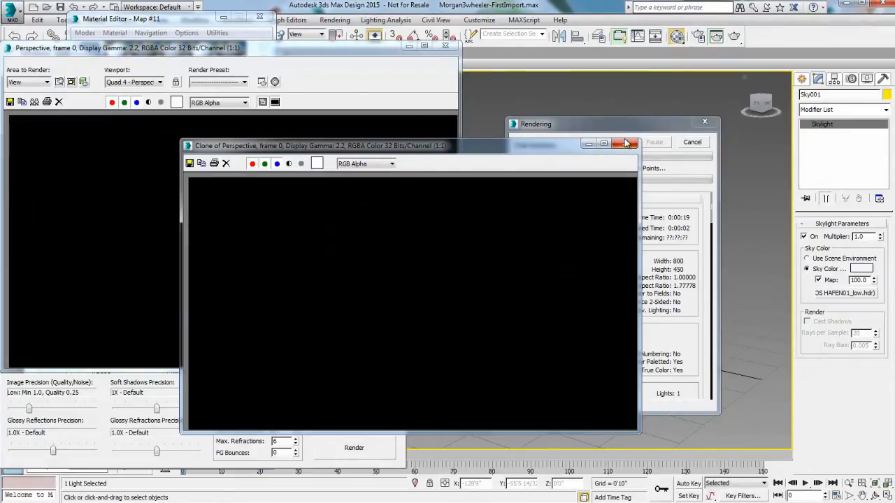
{"action": "left_click", "coordinate": [359, 51]}
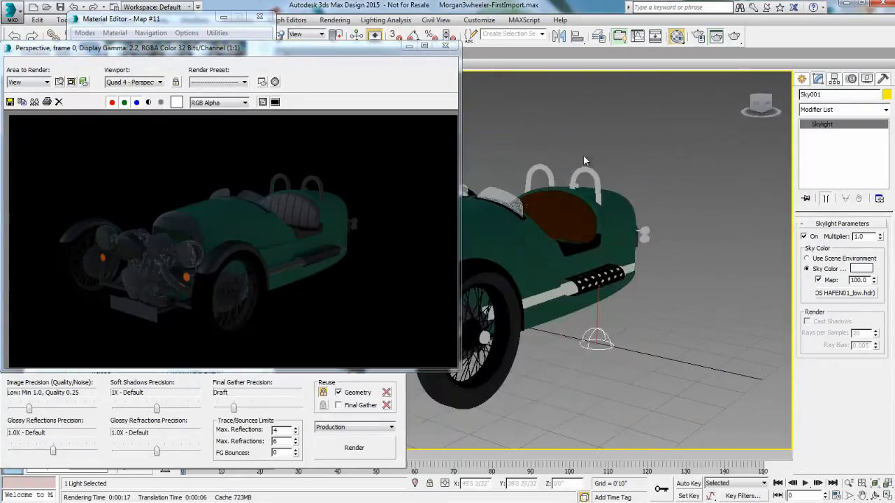
Assign the SINOS_HAFEN01 HDR map as the scene's Environment Map, kept as an Instance.
{"action": "left_click", "coordinate": [410, 47]}
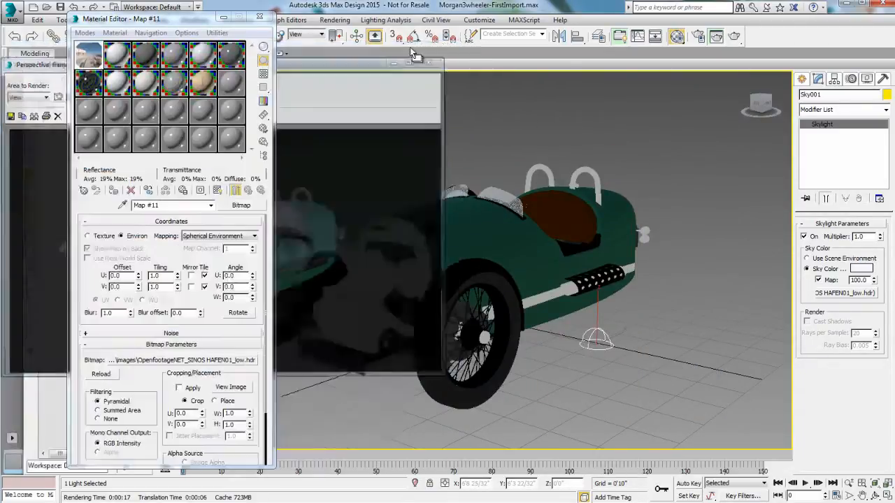
{"action": "left_click", "coordinate": [334, 19]}
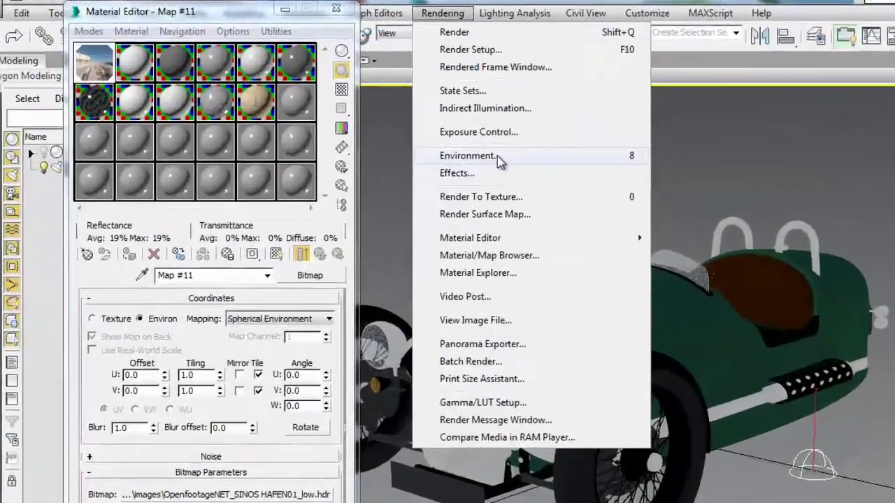
{"action": "left_click", "coordinate": [467, 156]}
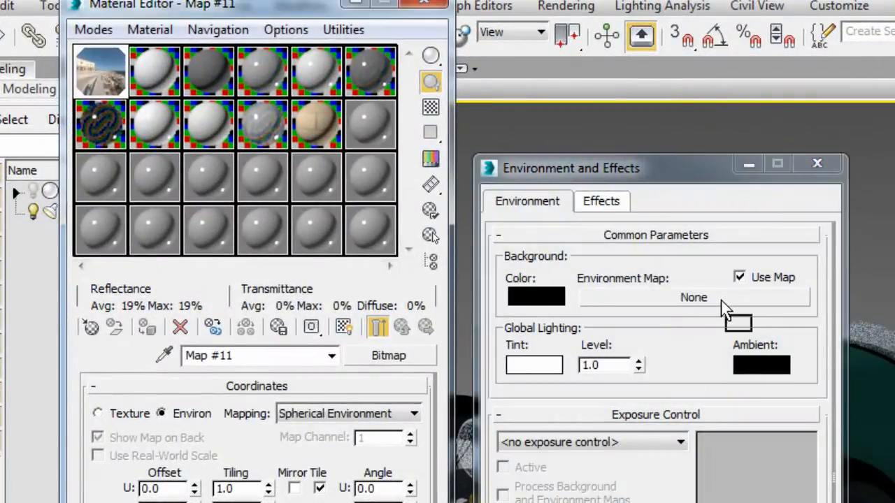
{"action": "left_click_drag", "start_coordinate": [638, 370], "coordinate": [721, 300]}
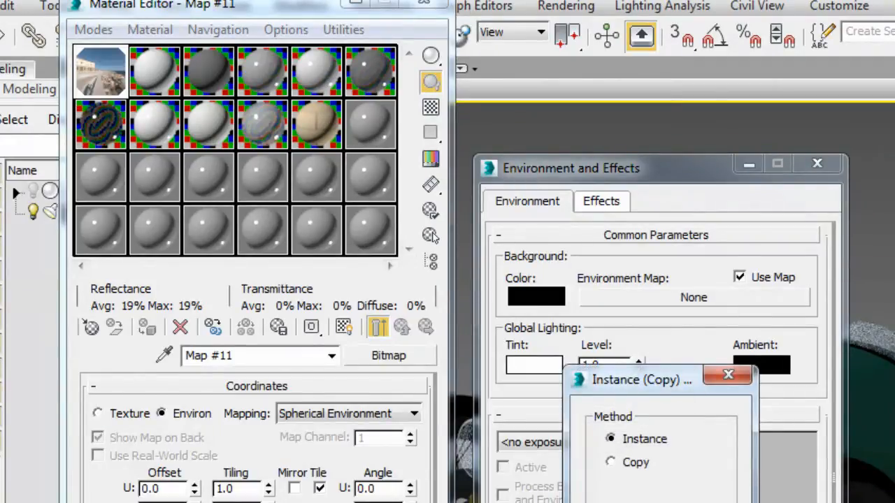
{"action": "key", "text": "Return"}
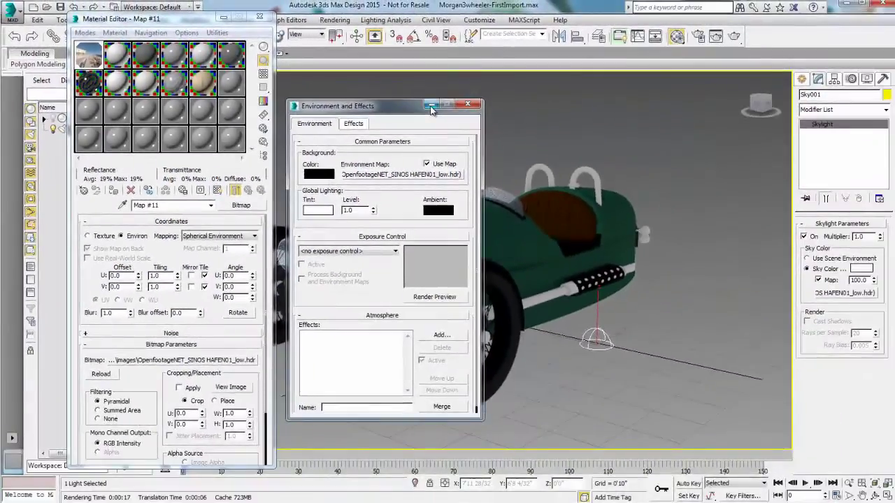
{"action": "left_click", "coordinate": [463, 100]}
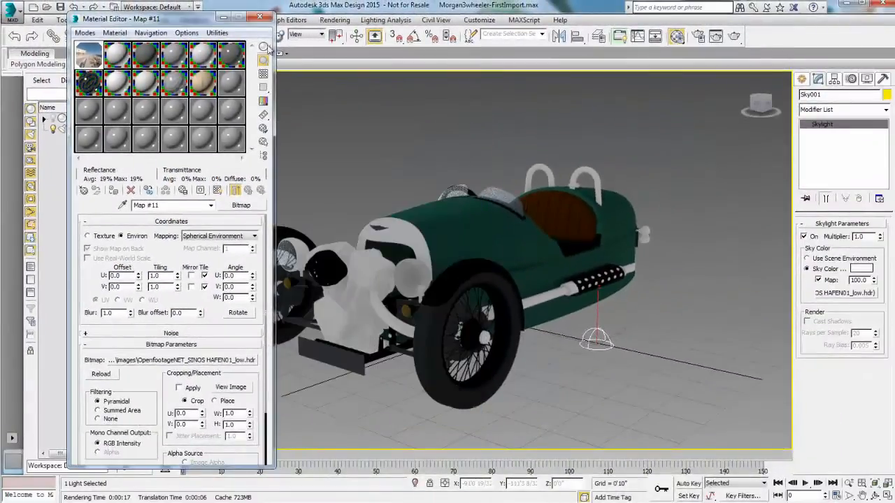
Show the Environment Background in the Realistic viewport behind the car.
{"action": "left_click", "coordinate": [222, 19]}
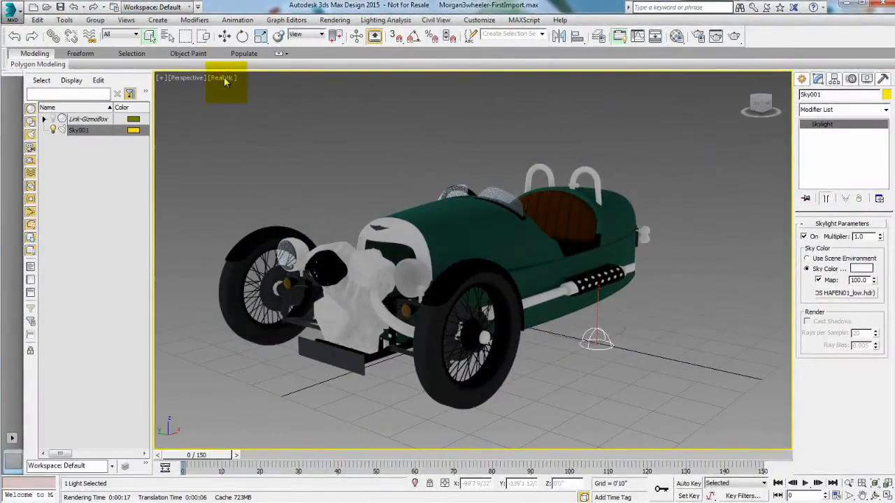
{"action": "left_click", "coordinate": [225, 79]}
{"action": "mouse_move", "coordinate": [273, 273]}
{"action": "left_click", "coordinate": [416, 301]}
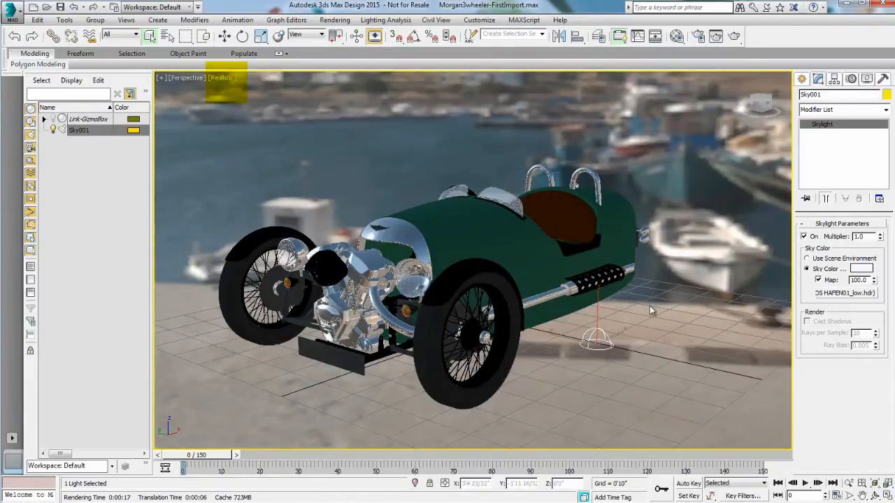
Orbit the view around to face the car's front against the harbour backdrop.
{"action": "left_click", "coordinate": [876, 495]}
{"action": "mouse_move", "coordinate": [499, 318]}
{"action": "left_mouse_down"}
{"action": "mouse_move", "coordinate": [417, 280]}
{"action": "mouse_move", "coordinate": [423, 273]}
{"action": "left_mouse_up"}
{"action": "scroll", "coordinate": [422, 273], "scroll_direction": "down", "scroll_amount": 2}
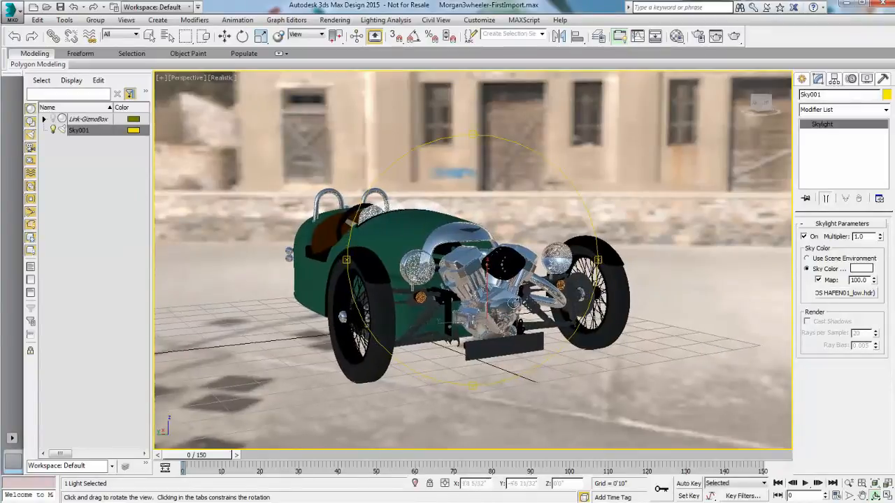
{"action": "mouse_move", "coordinate": [440, 298]}
{"action": "left_mouse_down"}
{"action": "mouse_move", "coordinate": [421, 292]}
{"action": "mouse_move", "coordinate": [573, 292]}
{"action": "mouse_move", "coordinate": [421, 297]}
{"action": "left_mouse_up"}
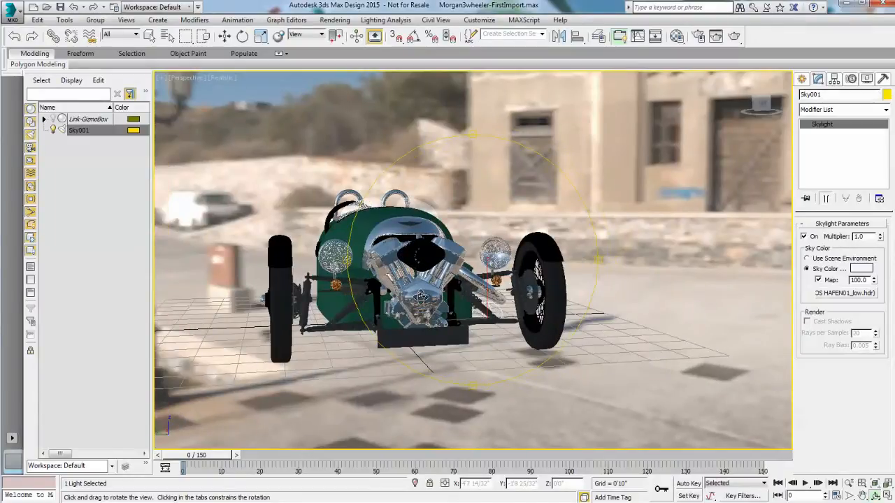
{"action": "scroll", "coordinate": [422, 297], "scroll_direction": "up", "scroll_amount": 2}
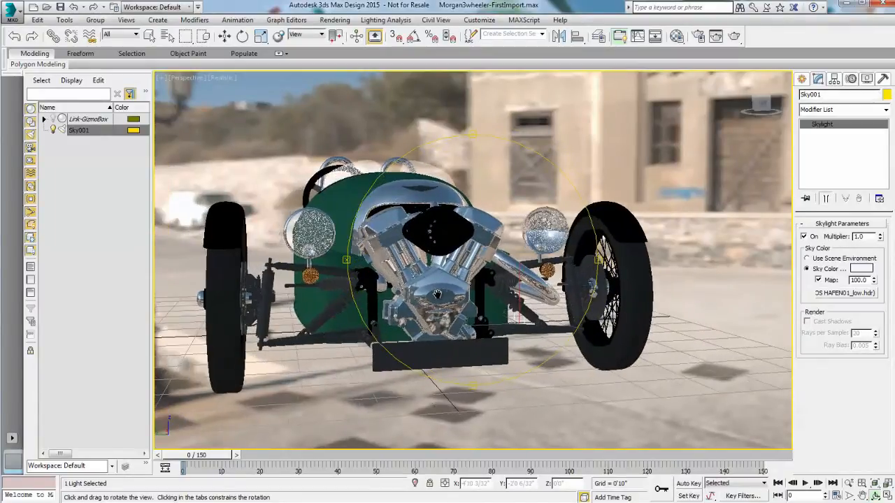
{"action": "scroll", "coordinate": [421, 297], "scroll_direction": "down", "scroll_amount": 2}
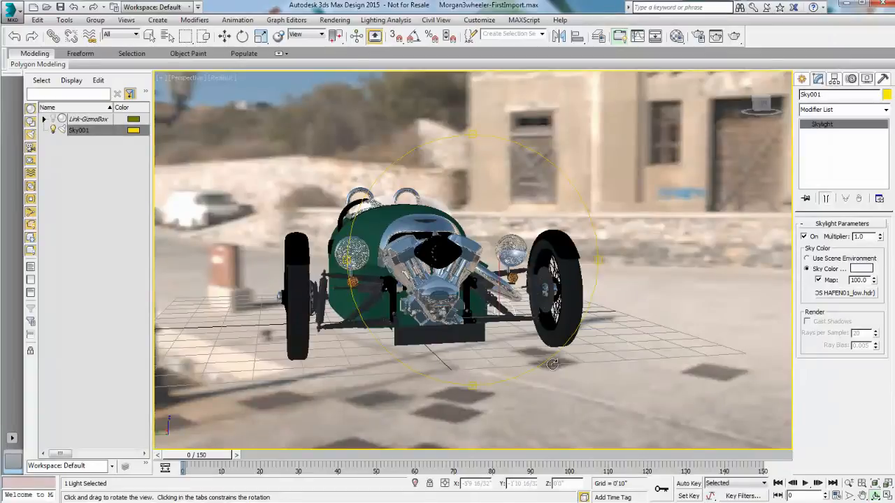
Render the car against the harbour background, dismiss it and orbit to the front.
{"action": "left_click", "coordinate": [734, 38]}
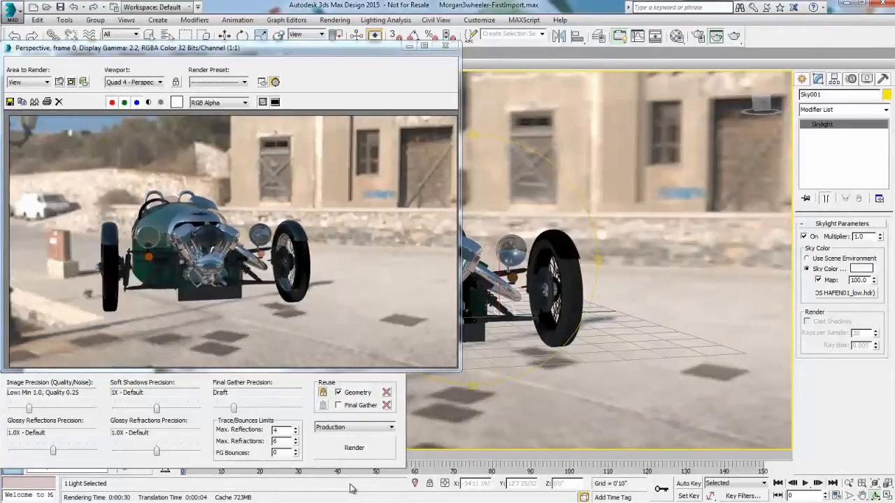
{"action": "left_click", "coordinate": [411, 47]}
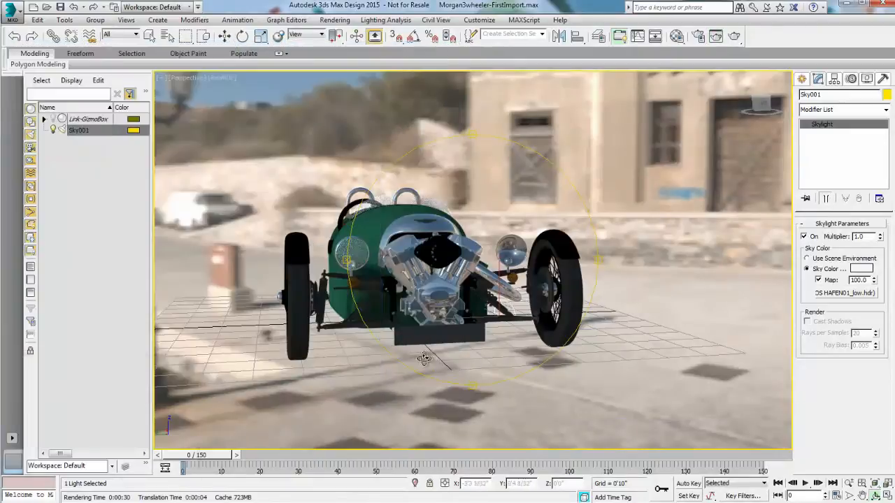
{"action": "mouse_move", "coordinate": [450, 294]}
{"action": "middle_mouse_down", "text": "alt"}
{"action": "mouse_move", "coordinate": [237, 295]}
{"action": "mouse_move", "coordinate": [511, 296]}
{"action": "mouse_move", "coordinate": [346, 299]}
{"action": "mouse_move", "coordinate": [468, 305]}
{"action": "middle_mouse_up", "text": "alt"}
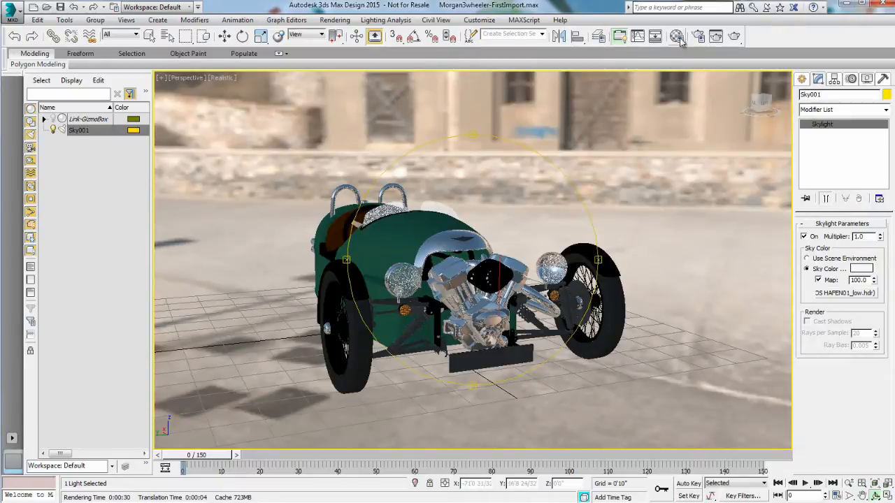
Repoint Map #11's bitmap to OpenfootageNETHDRFieldFreilassing_small.hdr.
{"action": "left_click", "coordinate": [681, 40]}
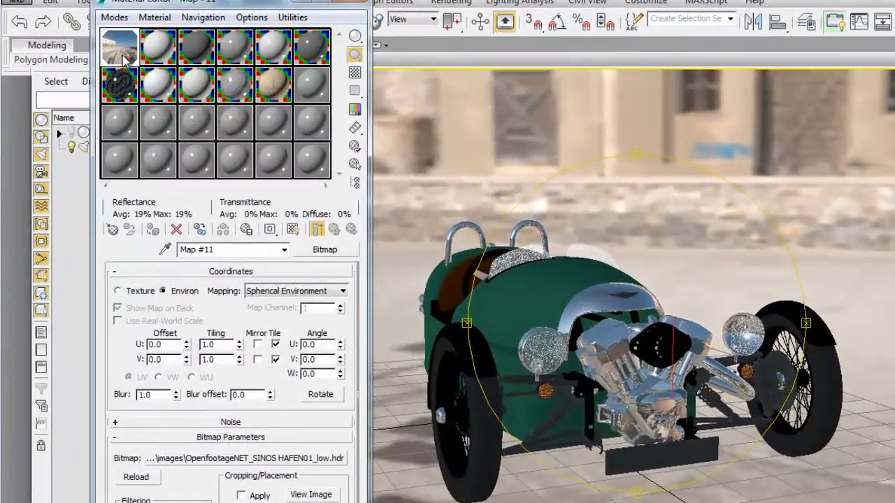
{"action": "left_click", "coordinate": [328, 460]}
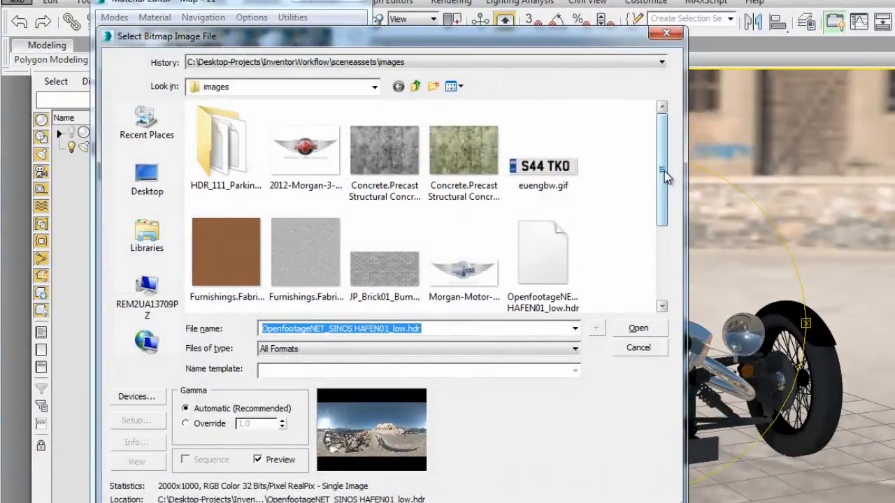
{"action": "left_click_drag", "start_coordinate": [662, 170], "coordinate": [662, 236]}
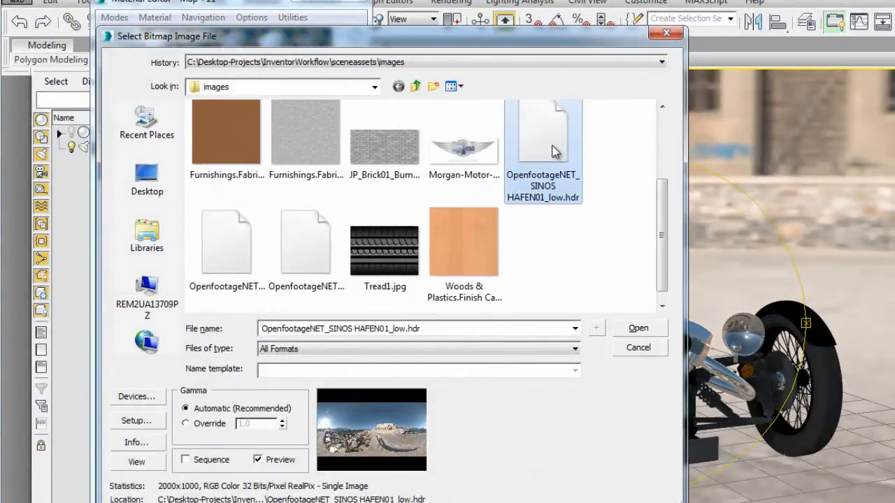
{"action": "scroll", "coordinate": [561, 154], "scroll_direction": "up", "scroll_amount": 1}
{"action": "left_click", "coordinate": [217, 266]}
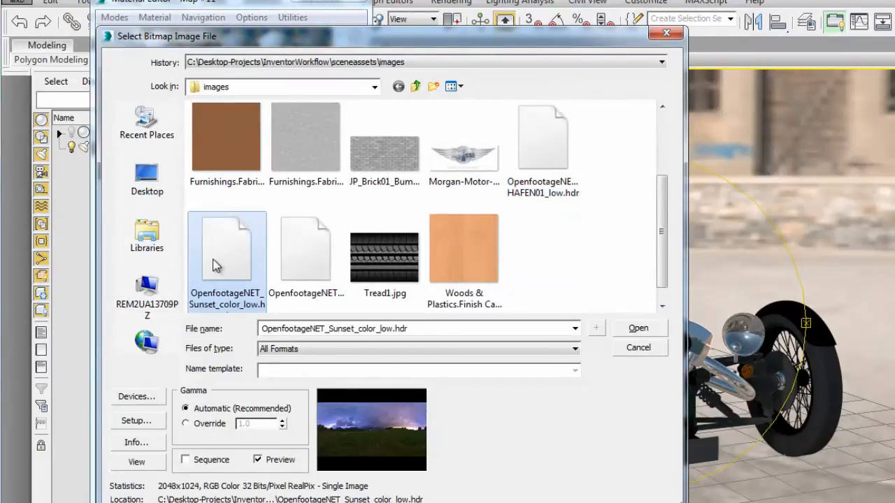
{"action": "left_click", "coordinate": [305, 259]}
{"action": "left_click", "coordinate": [637, 328]}
{"action": "key", "text": "Return"}
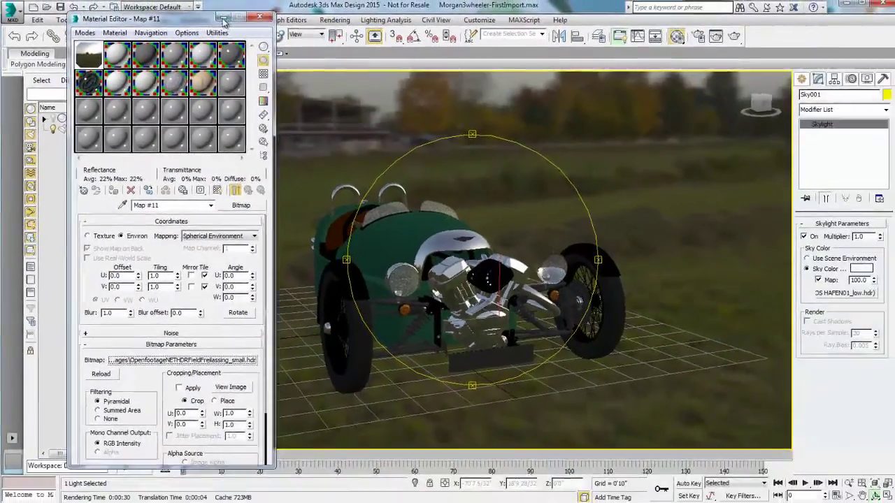
Put away the material settings and orbit to see the car's side in the field landscape.
{"action": "left_click", "coordinate": [223, 21]}
{"action": "mouse_move", "coordinate": [472, 304]}
{"action": "middle_mouse_down", "text": "alt"}
{"action": "mouse_move", "coordinate": [570, 297]}
{"action": "mouse_move", "coordinate": [480, 290]}
{"action": "mouse_move", "coordinate": [489, 298]}
{"action": "mouse_move", "coordinate": [482, 280]}
{"action": "middle_mouse_up", "text": "alt"}
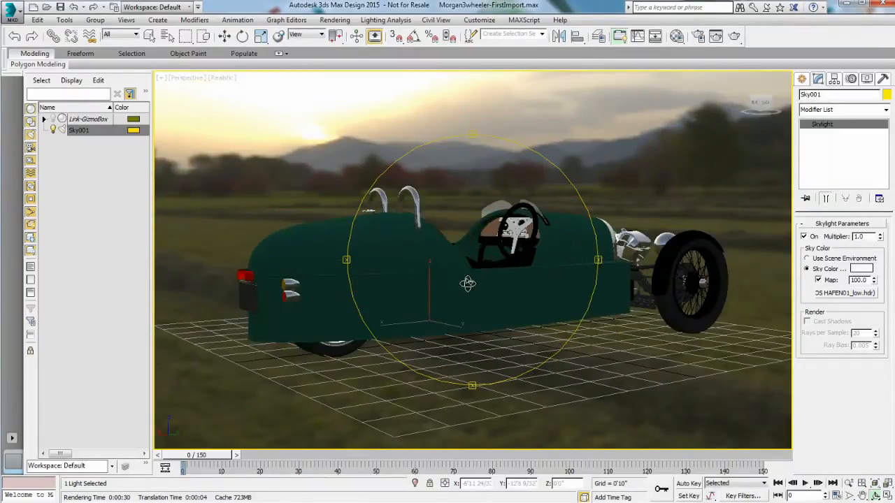
Render a test image of the car in the sunset field landscape, then dismiss it.
{"action": "left_click", "coordinate": [734, 37]}
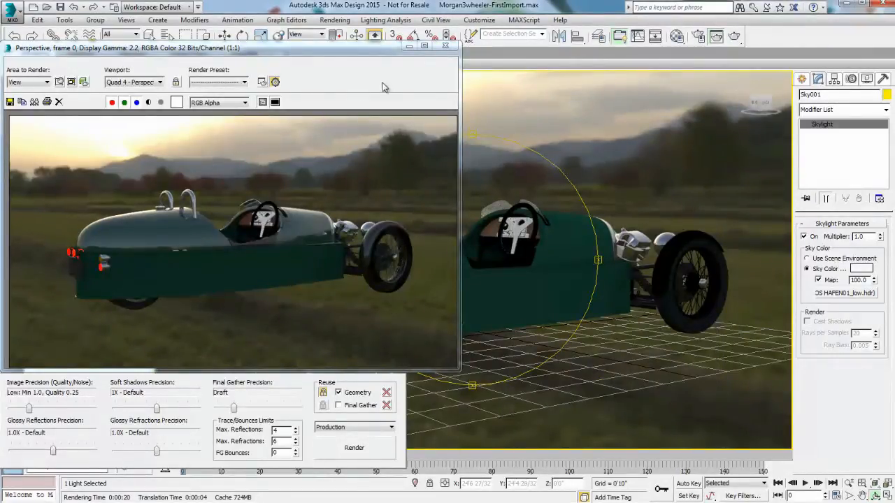
{"action": "left_click", "coordinate": [410, 47]}
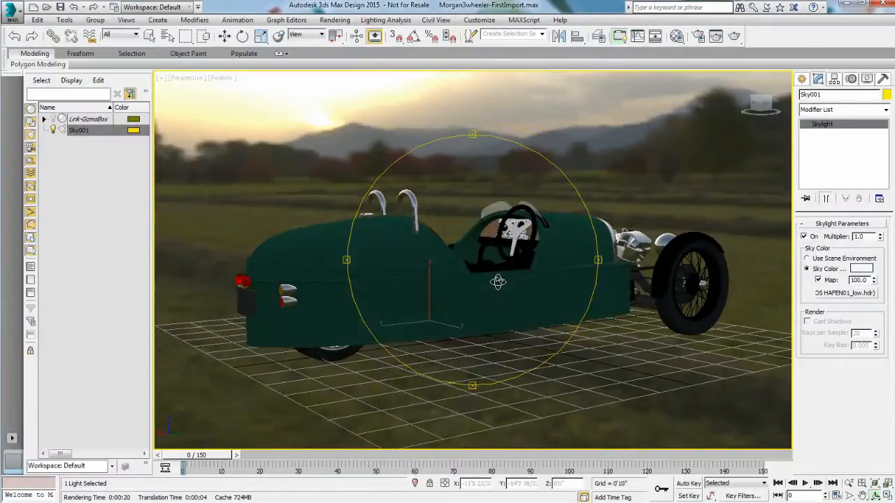
Create a large Standard Primitives Plane under the car as a ground, viewed from above.
{"action": "middle_click_drag", "start_coordinate": [497, 283], "coordinate": [489, 231], "text": "alt"}
{"action": "scroll", "coordinate": [489, 237], "scroll_direction": "down", "scroll_amount": 3}
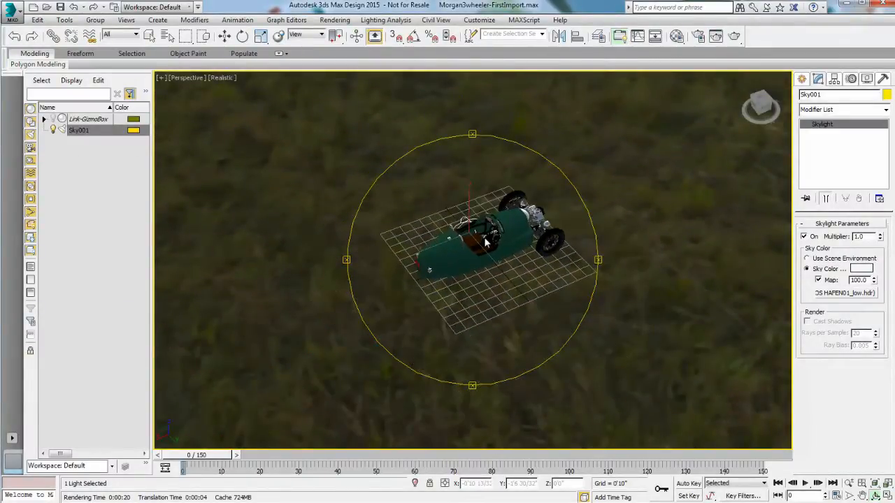
{"action": "left_click", "coordinate": [802, 79]}
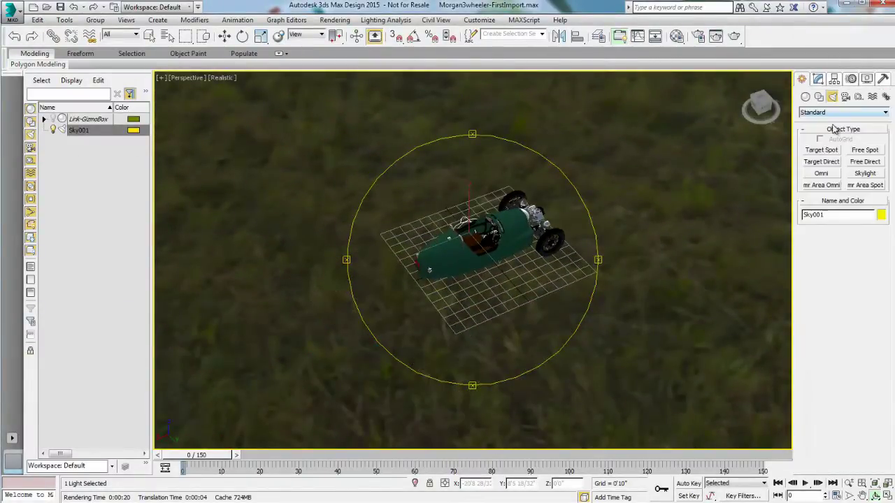
{"action": "left_click", "coordinate": [805, 96]}
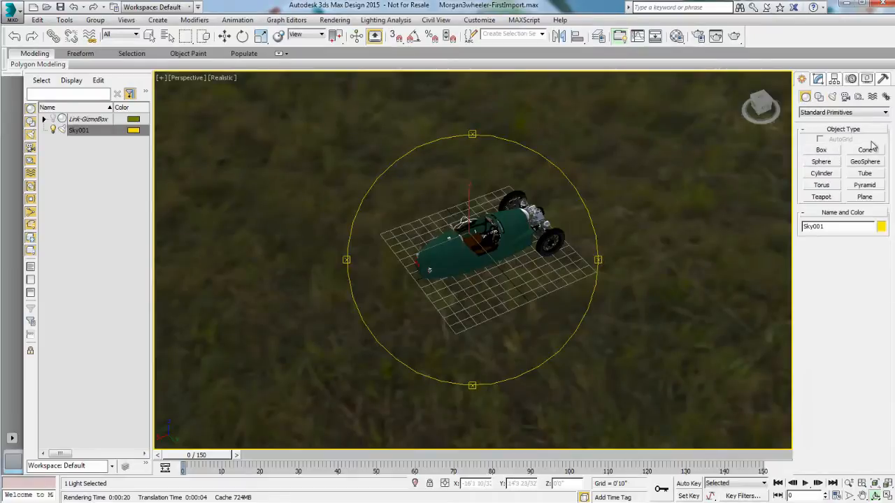
{"action": "left_click", "coordinate": [865, 196]}
{"action": "left_click_drag", "start_coordinate": [534, 128], "coordinate": [559, 107]}
{"action": "left_click_drag", "start_coordinate": [490, 188], "coordinate": [402, 454]}
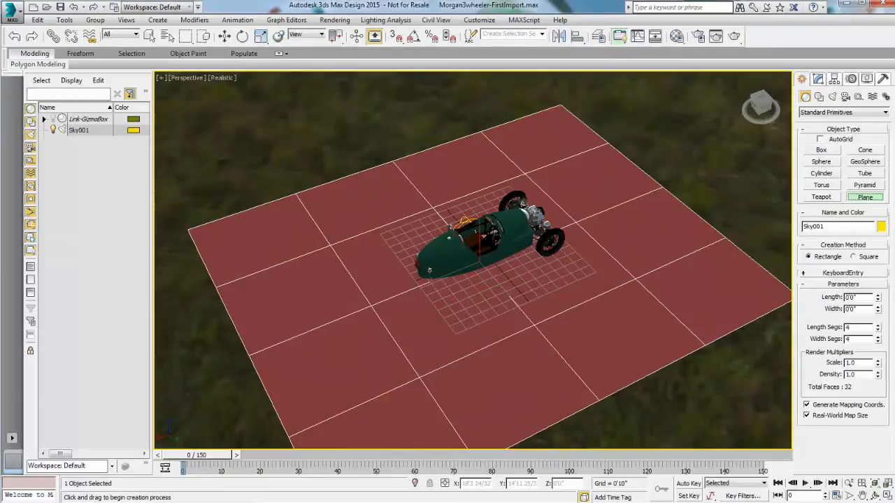
Assign an unused Arch & Design material with the Matte Finish template to the ground plane.
{"action": "left_click", "coordinate": [676, 36]}
{"action": "left_click", "coordinate": [98, 119]}
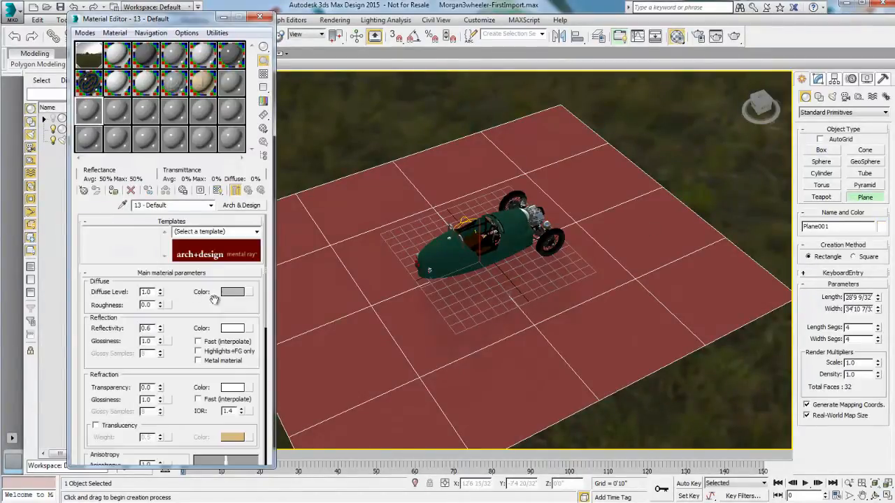
{"action": "left_click", "coordinate": [131, 190]}
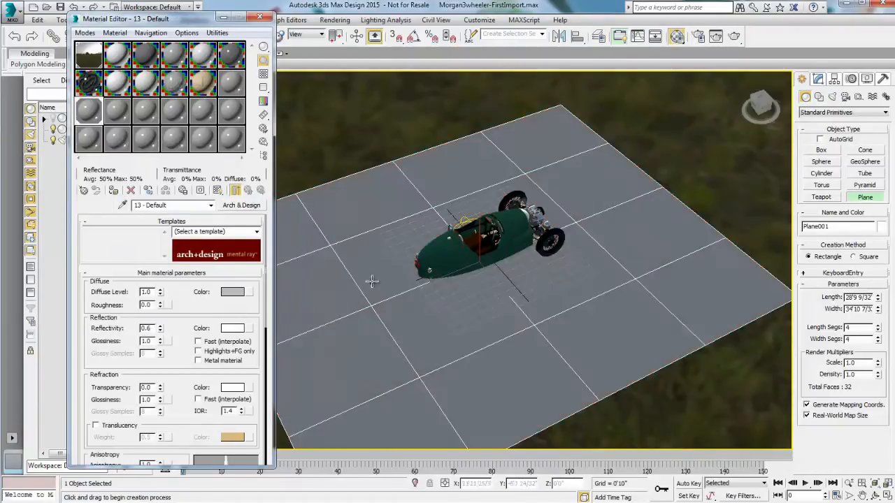
{"action": "left_click", "coordinate": [257, 231]}
{"action": "left_click", "coordinate": [203, 246]}
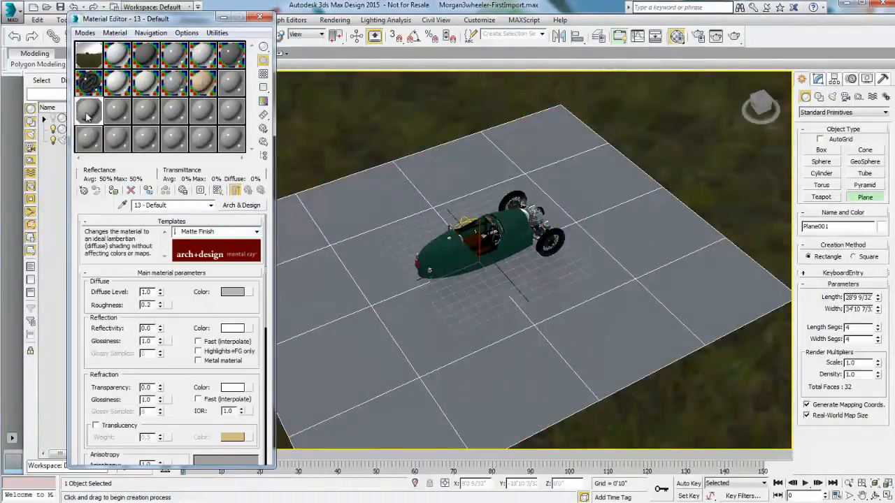
{"action": "left_click", "coordinate": [224, 18]}
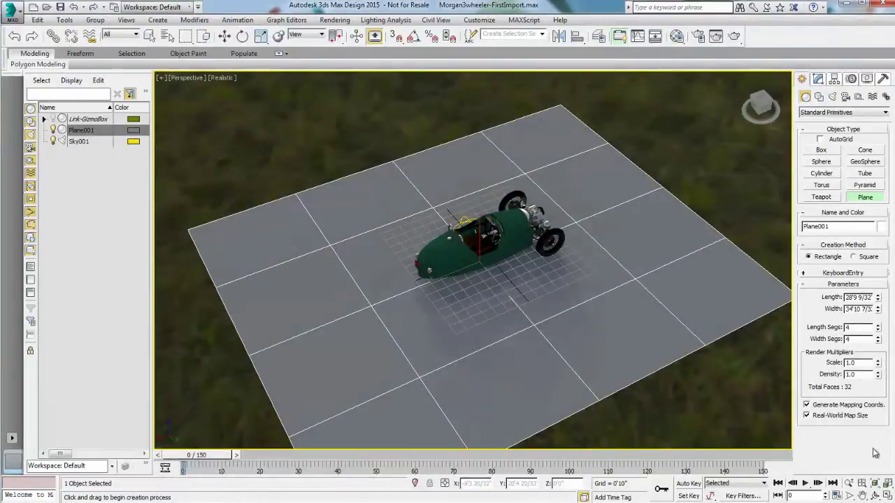
Orbit to a low view of the car standing on the grey ground.
{"action": "left_click", "coordinate": [875, 494]}
{"action": "mouse_move", "coordinate": [405, 311]}
{"action": "left_mouse_down"}
{"action": "mouse_move", "coordinate": [560, 310]}
{"action": "mouse_move", "coordinate": [519, 275]}
{"action": "left_mouse_up"}
{"action": "scroll", "coordinate": [519, 274], "scroll_direction": "up", "scroll_amount": 2}
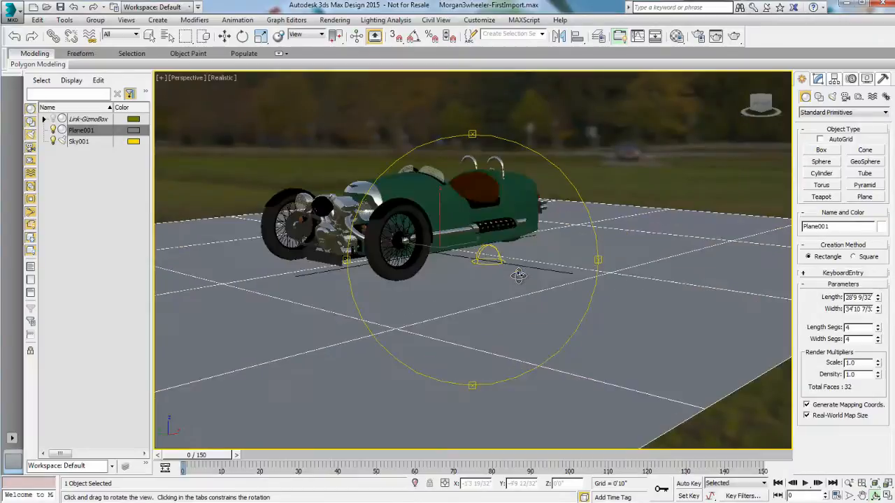
{"action": "mouse_move", "coordinate": [490, 304]}
{"action": "left_mouse_down"}
{"action": "mouse_move", "coordinate": [485, 282]}
{"action": "mouse_move", "coordinate": [555, 327]}
{"action": "left_mouse_up"}
{"action": "scroll", "coordinate": [485, 282], "scroll_direction": "up", "scroll_amount": 1}
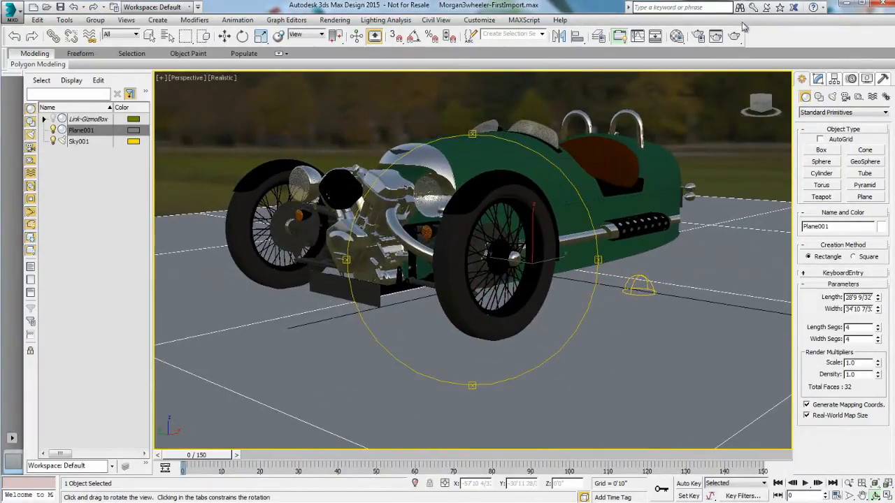
Render the car on the grey ground and bring back its 13 - Default Matte Finish material.
{"action": "left_click", "coordinate": [741, 33]}
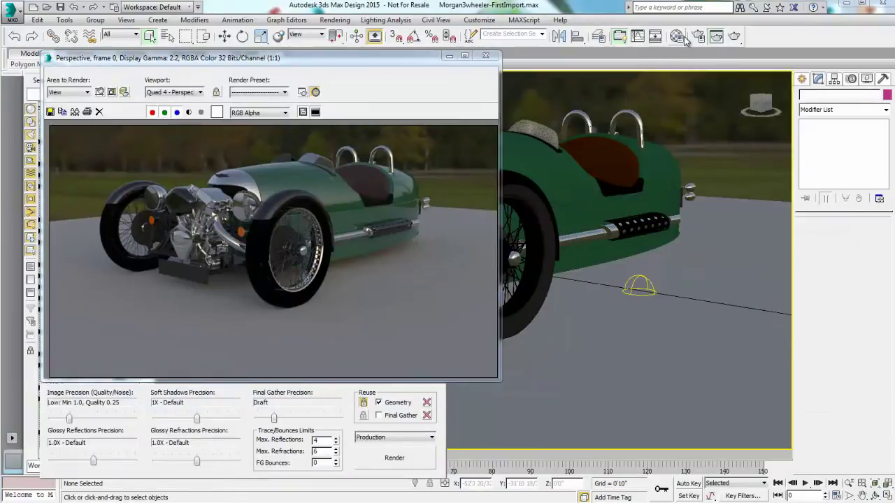
{"action": "left_click", "coordinate": [677, 37]}
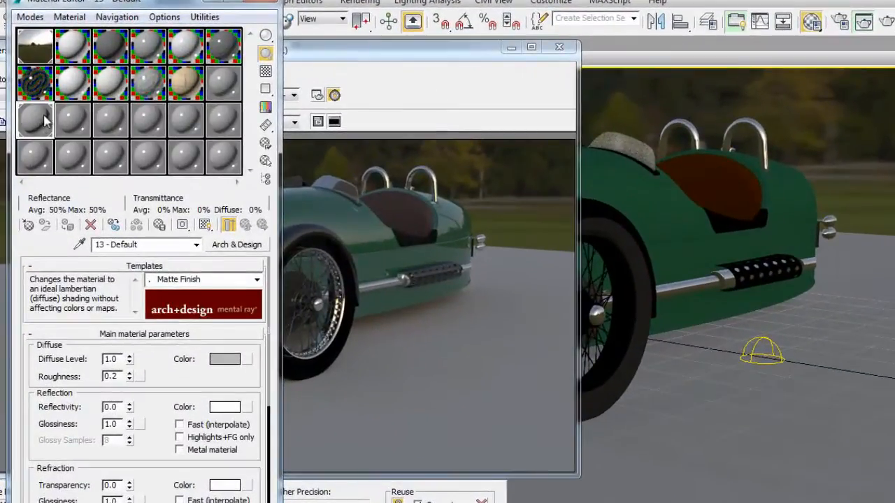
Change the ground's 13 - Default material type to Matte/Shadow/Reflection.
{"action": "left_click", "coordinate": [237, 245]}
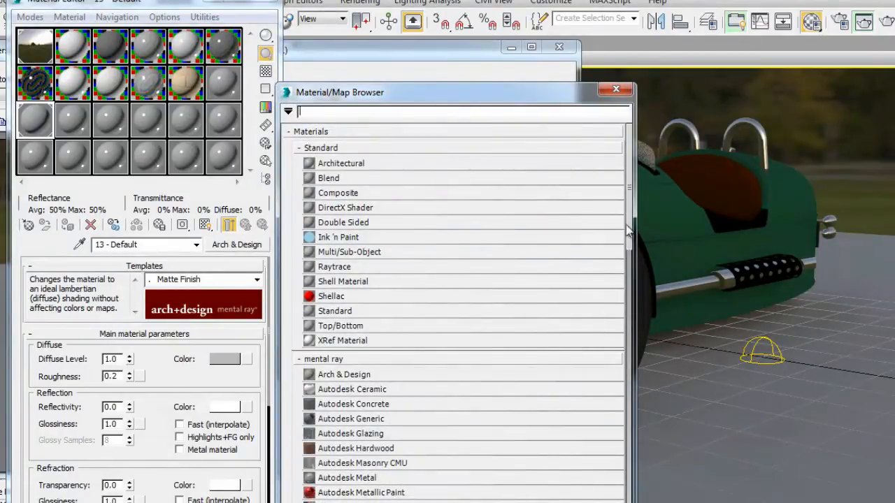
{"action": "left_click_drag", "start_coordinate": [631, 228], "coordinate": [632, 286]}
{"action": "scroll", "coordinate": [455, 315], "scroll_direction": "down", "scroll_amount": 2}
{"action": "scroll", "coordinate": [419, 384], "scroll_direction": "down", "scroll_amount": 1}
{"action": "left_click", "coordinate": [403, 389]}
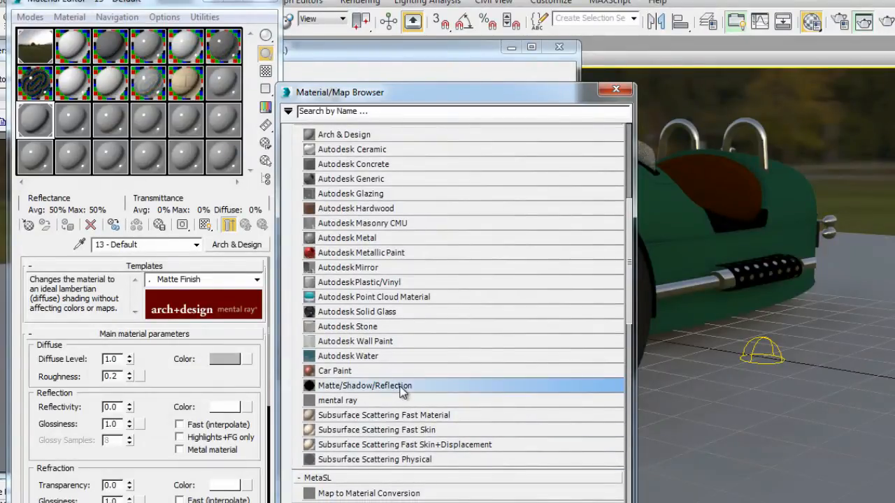
{"action": "double_click", "coordinate": [402, 389]}
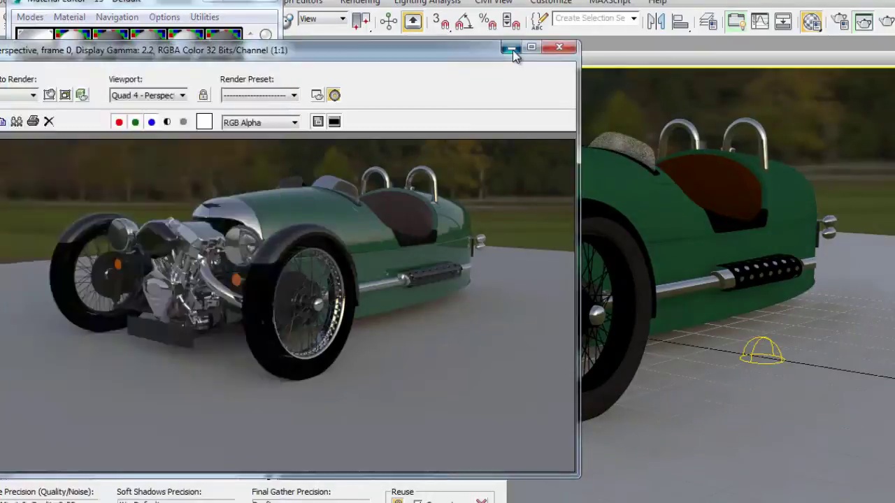
Link the HDR environment map into Camera Mapped Background as an Instance.
{"action": "left_click", "coordinate": [559, 47]}
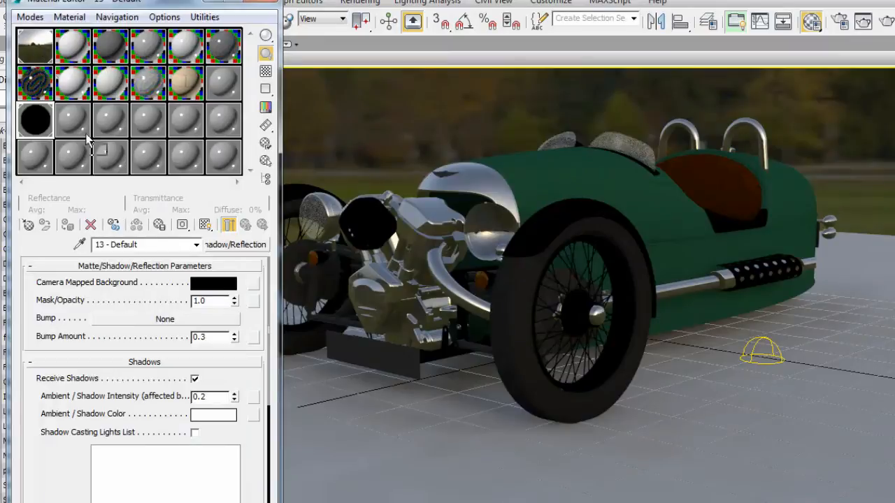
{"action": "left_click_drag", "start_coordinate": [256, 290], "coordinate": [256, 290]}
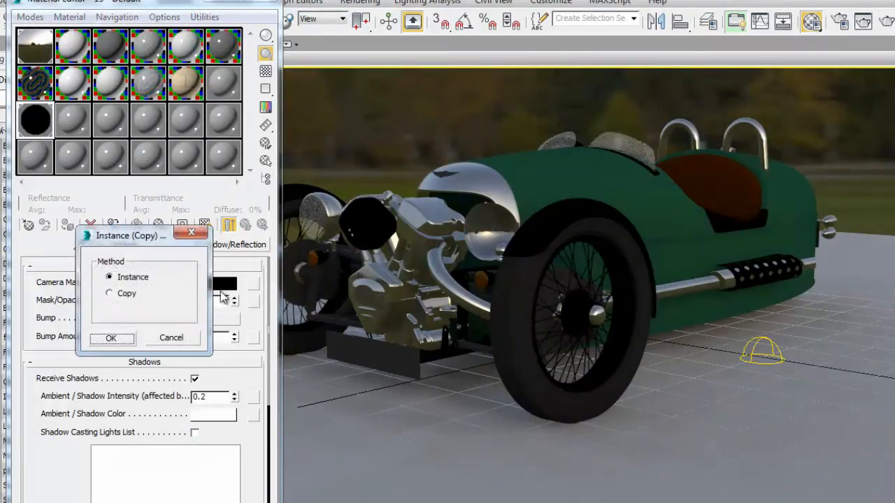
{"action": "left_click", "coordinate": [111, 338]}
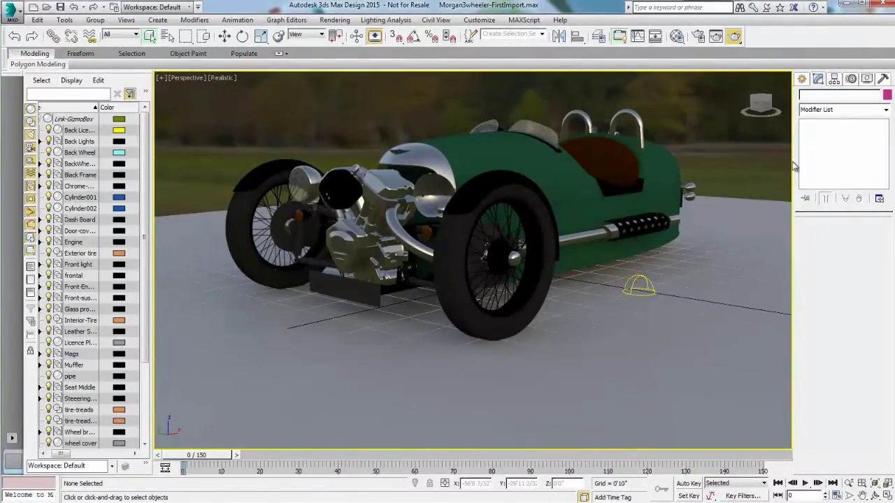
Run a production render showing the car with shadows on the matte ground.
{"action": "left_click", "coordinate": [735, 37]}
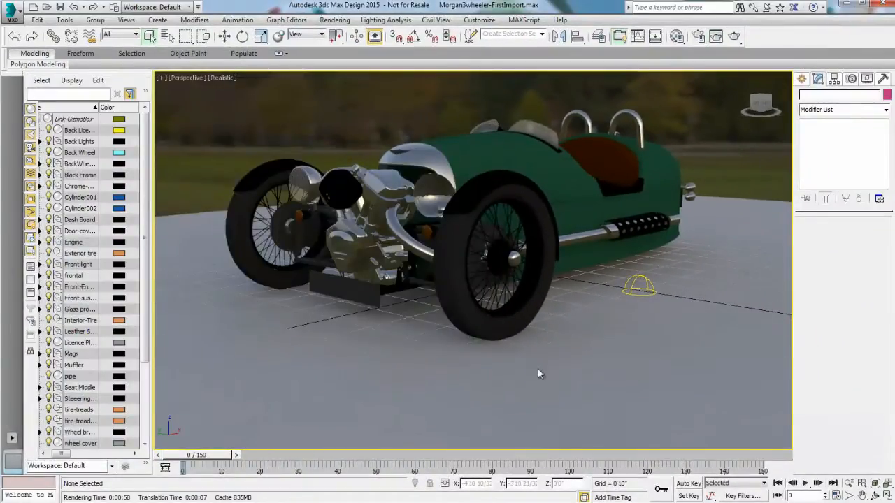
Frame the front tyre's underside in a wireframe Front view and select Plane001.
{"action": "key", "text": "f"}
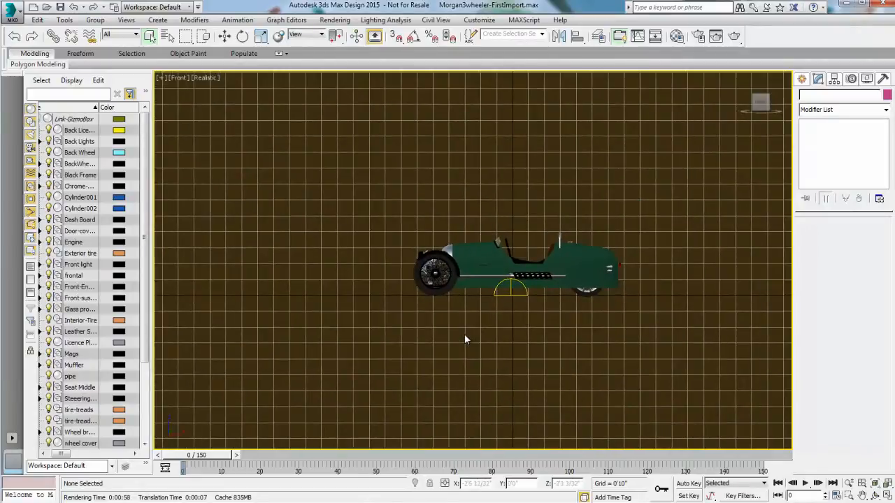
{"action": "scroll", "coordinate": [464, 334], "scroll_direction": "up", "scroll_amount": 4}
{"action": "scroll", "coordinate": [461, 341], "scroll_direction": "down", "scroll_amount": 2}
{"action": "middle_click_drag", "start_coordinate": [503, 364], "coordinate": [525, 374]}
{"action": "scroll", "coordinate": [525, 374], "scroll_direction": "up", "scroll_amount": 4}
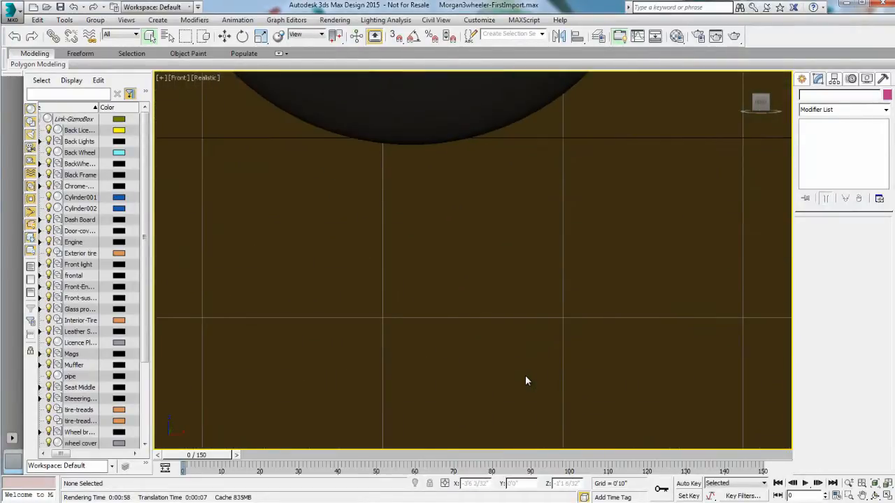
{"action": "scroll", "coordinate": [472, 369], "scroll_direction": "up", "scroll_amount": 2}
{"action": "middle_click_drag", "start_coordinate": [472, 369], "coordinate": [486, 426]}
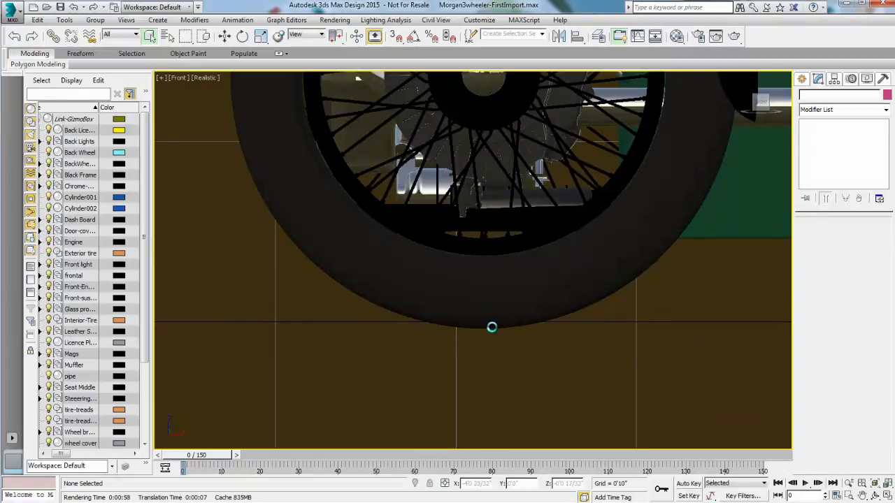
{"action": "key", "text": "F3"}
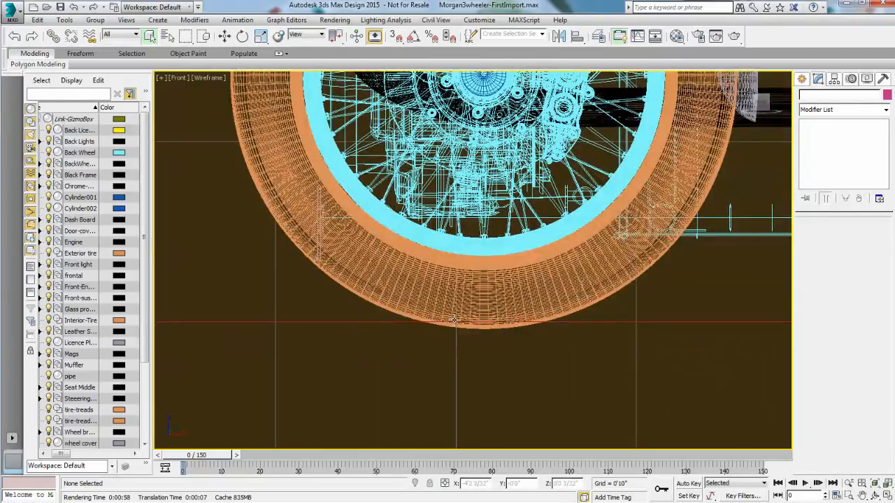
{"action": "left_click", "coordinate": [412, 322]}
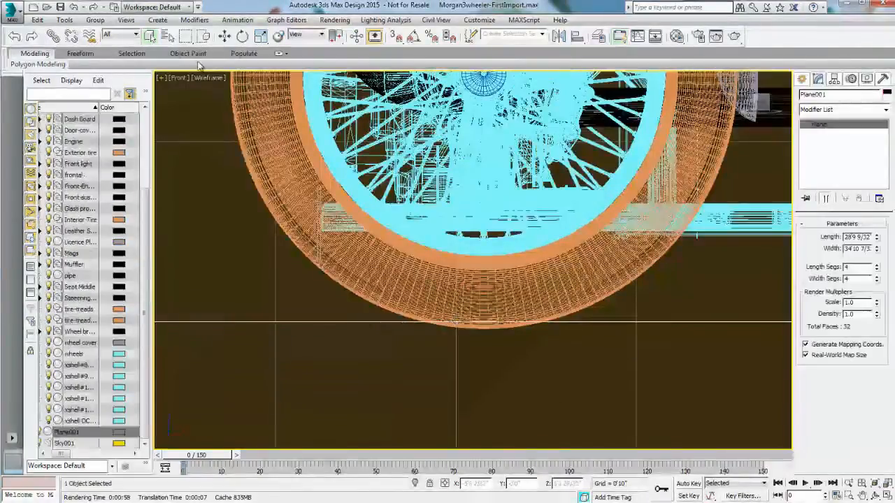
Nudge Plane001 down with a small negative Z so it sits just under the tyre.
{"action": "left_click", "coordinate": [226, 37]}
{"action": "right_click", "coordinate": [225, 37]}
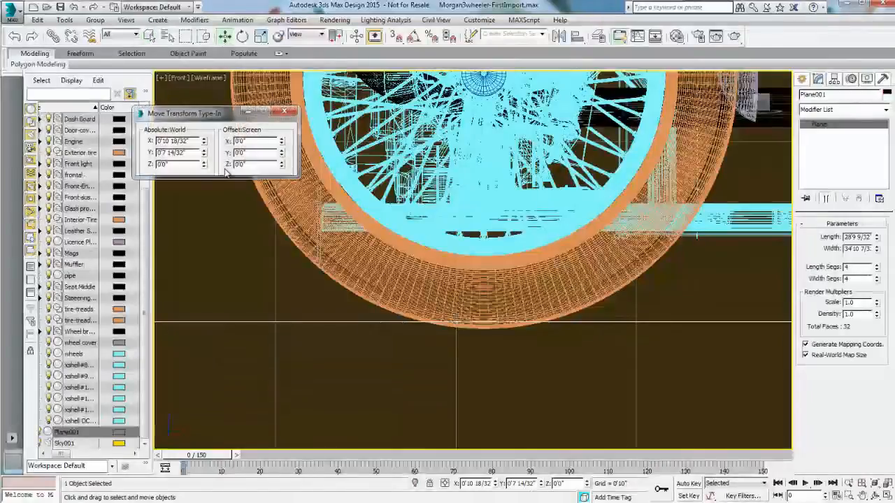
{"action": "left_click_drag", "start_coordinate": [204, 166], "coordinate": [205, 171]}
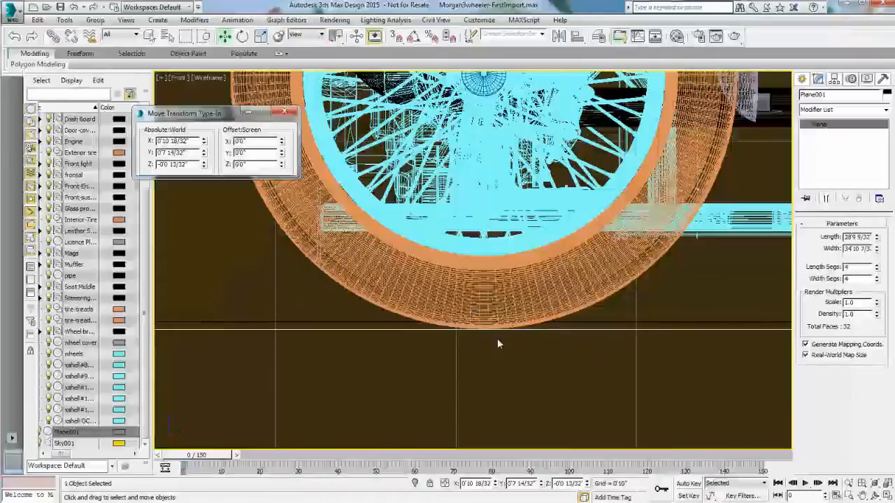
{"action": "left_click", "coordinate": [285, 113]}
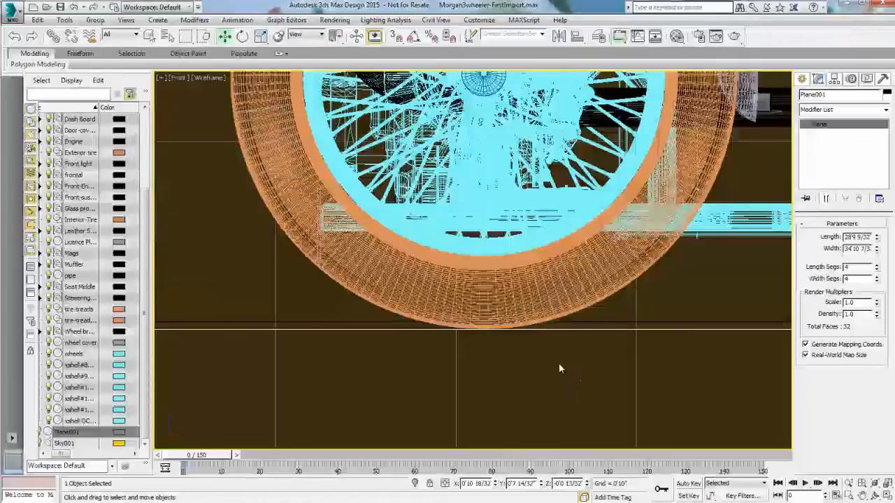
{"action": "key", "text": "F3"}
{"action": "key", "text": "p"}
{"action": "key", "text": "ctrl+r"}
{"action": "mouse_move", "coordinate": [504, 398]}
{"action": "left_mouse_down"}
{"action": "mouse_move", "coordinate": [469, 290]}
{"action": "mouse_move", "coordinate": [475, 347]}
{"action": "left_mouse_up"}
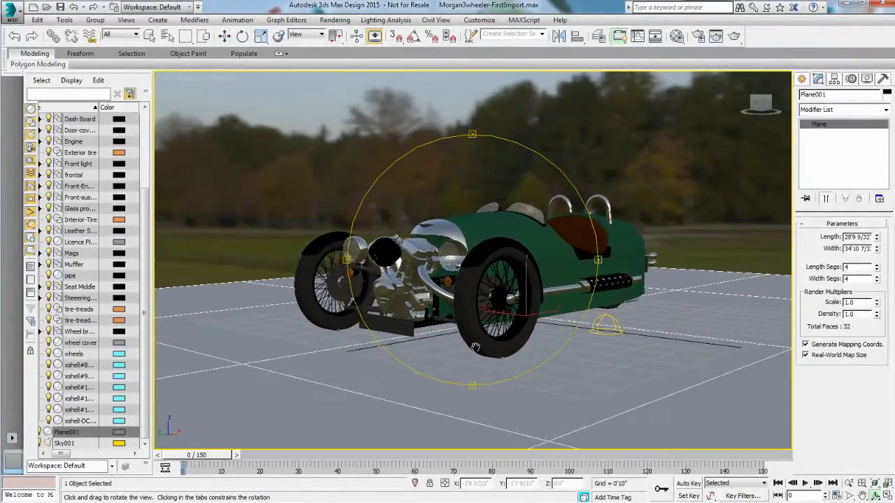
{"action": "scroll", "coordinate": [475, 348], "scroll_direction": "up", "scroll_amount": 1}
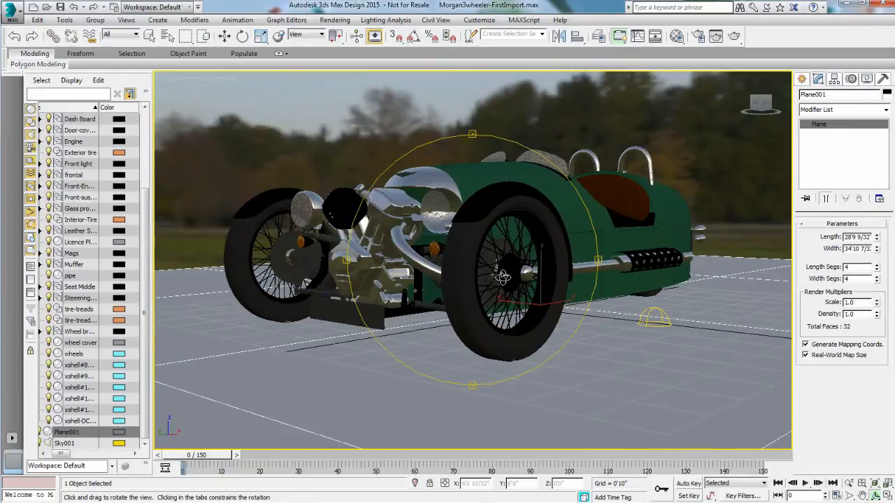
Create Camera001 from the lowered Perspective view via Create > Cameras > Create Camera From View.
{"action": "left_click_drag", "start_coordinate": [503, 280], "coordinate": [498, 305]}
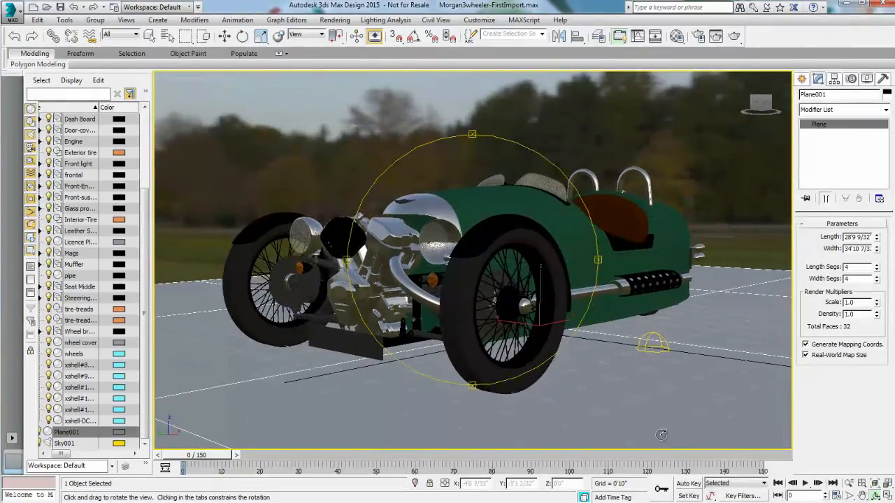
{"action": "left_click", "coordinate": [158, 19]}
{"action": "mouse_move", "coordinate": [174, 191]}
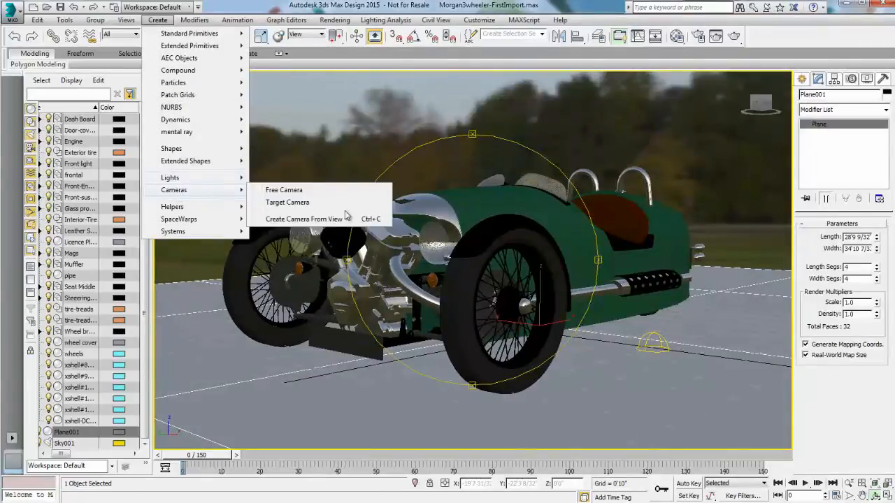
{"action": "left_click", "coordinate": [304, 219]}
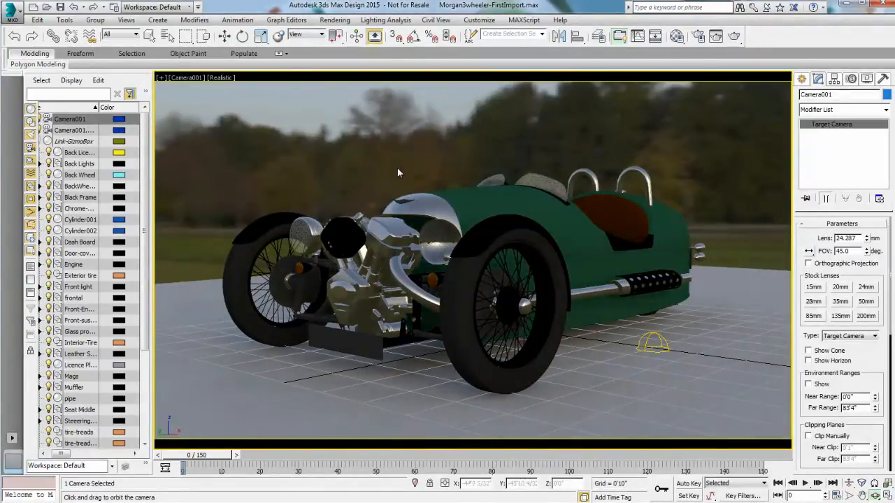
{"action": "key", "text": "m"}
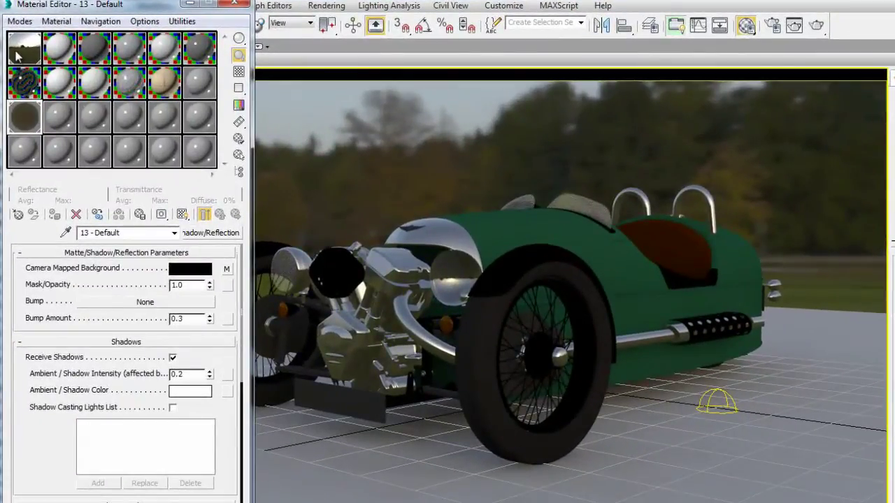
Set the Freilassing HDR environment map offsets to U 0.8 and V -0.01.
{"action": "left_click", "coordinate": [18, 56]}
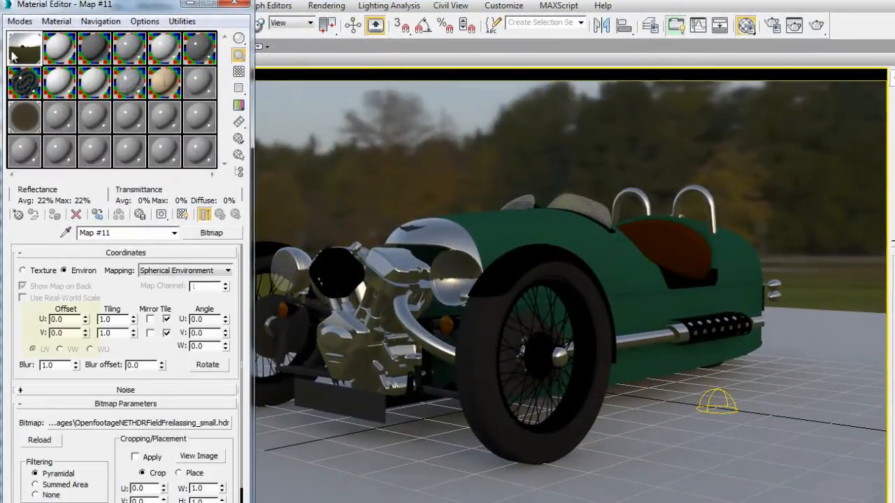
{"action": "left_click_drag", "start_coordinate": [86, 319], "coordinate": [68, 278]}
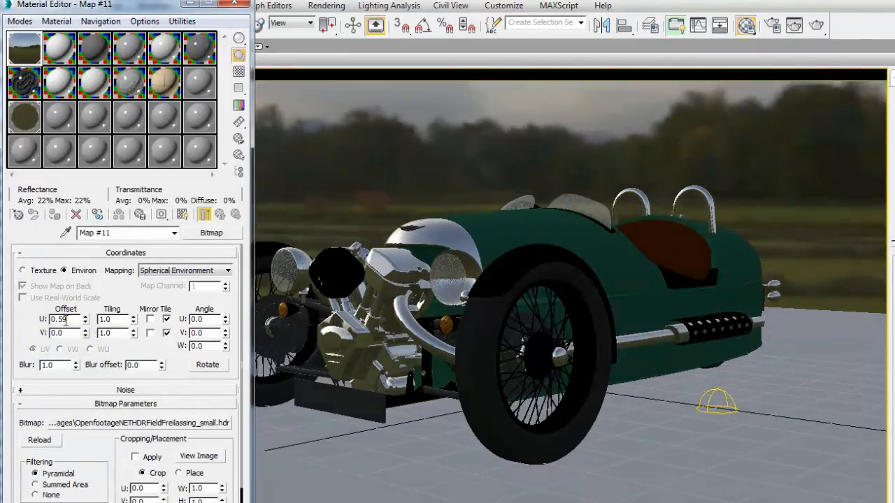
{"action": "left_click_drag", "start_coordinate": [84, 322], "coordinate": [81, 284]}
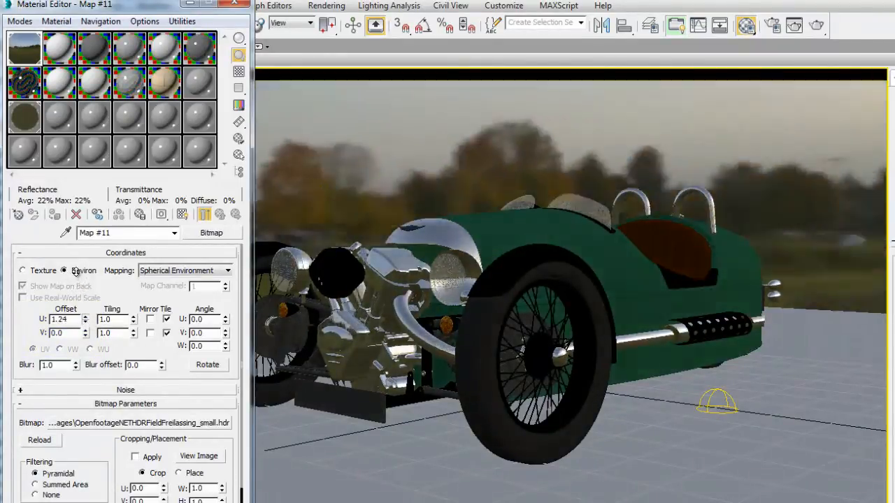
{"action": "mouse_move", "coordinate": [75, 271]}
{"action": "left_mouse_down"}
{"action": "mouse_move", "coordinate": [75, 262]}
{"action": "mouse_move", "coordinate": [111, 311]}
{"action": "mouse_move", "coordinate": [105, 302]}
{"action": "left_mouse_up"}
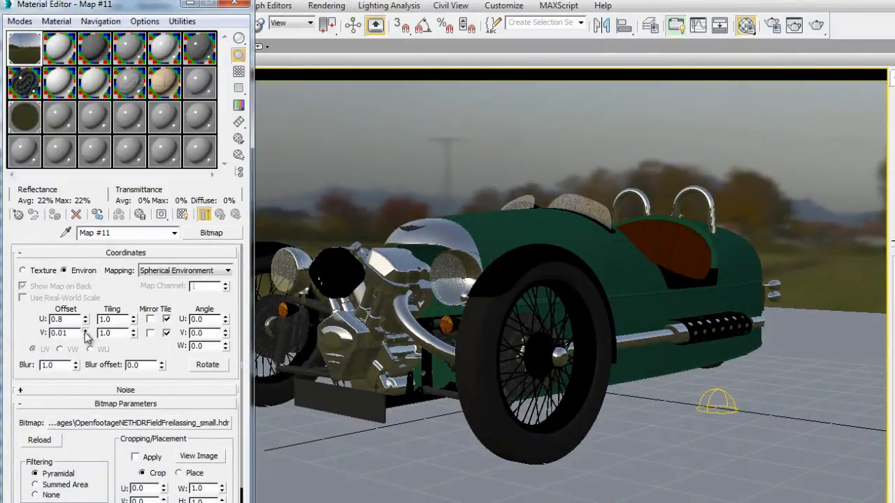
{"action": "left_click_drag", "start_coordinate": [85, 332], "coordinate": [86, 335]}
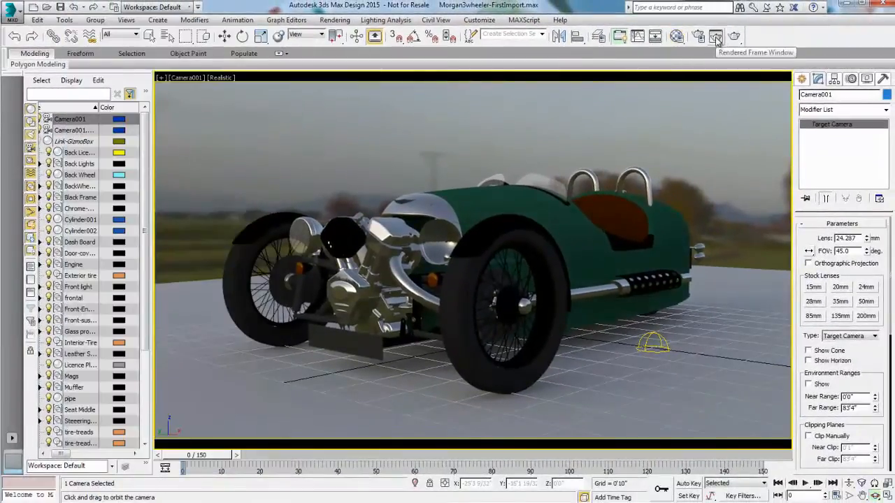
Render the scene from Camera001 via the Rendered Frame Window (Shift+Q).
{"action": "key", "text": "shift+q"}
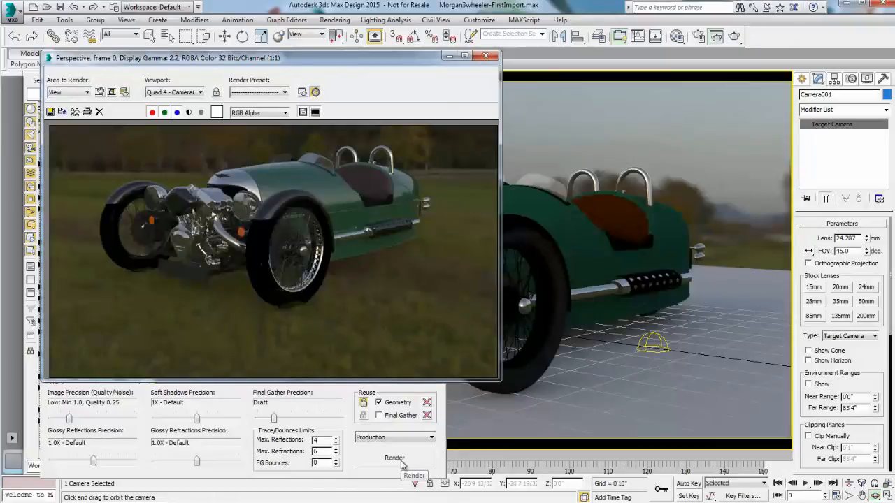
{"action": "left_click", "coordinate": [394, 457]}
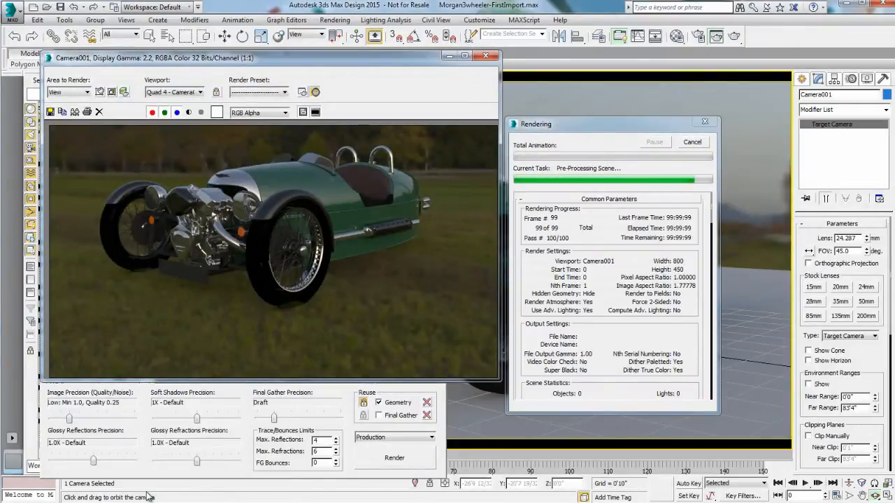